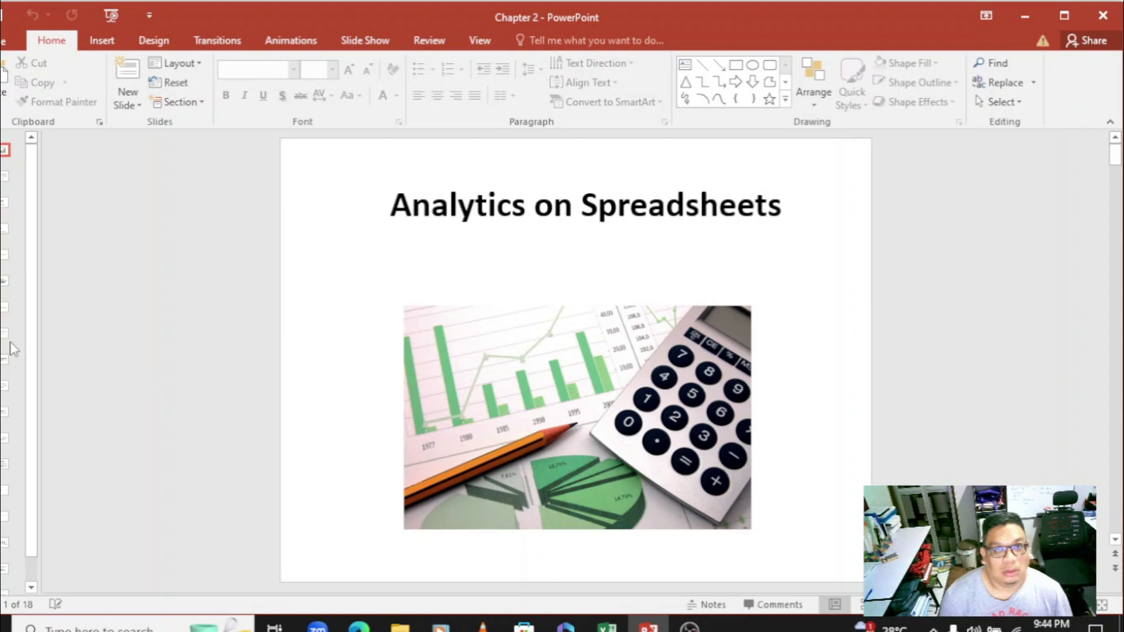
- Show the Basic Excel Functions slide, highlight its MIN-to-COUNT list, then switch to the Excel workbook
left_click(5, 307)
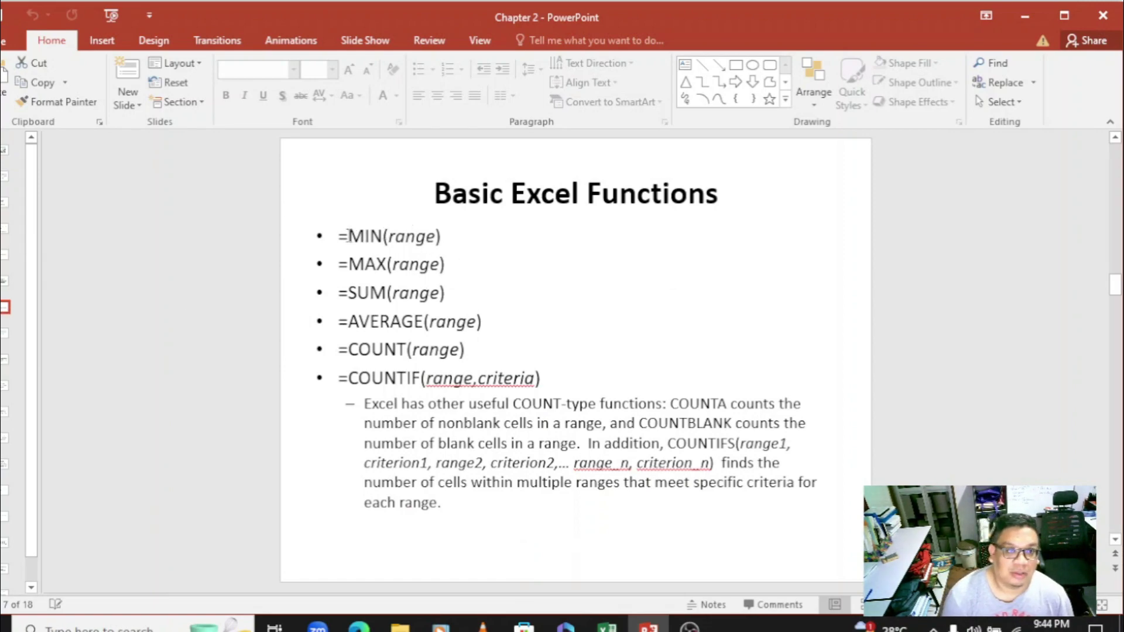
mouse_move(348, 236)
left_mouse_down()
mouse_move(388, 357)
mouse_move(534, 380)
left_mouse_up()
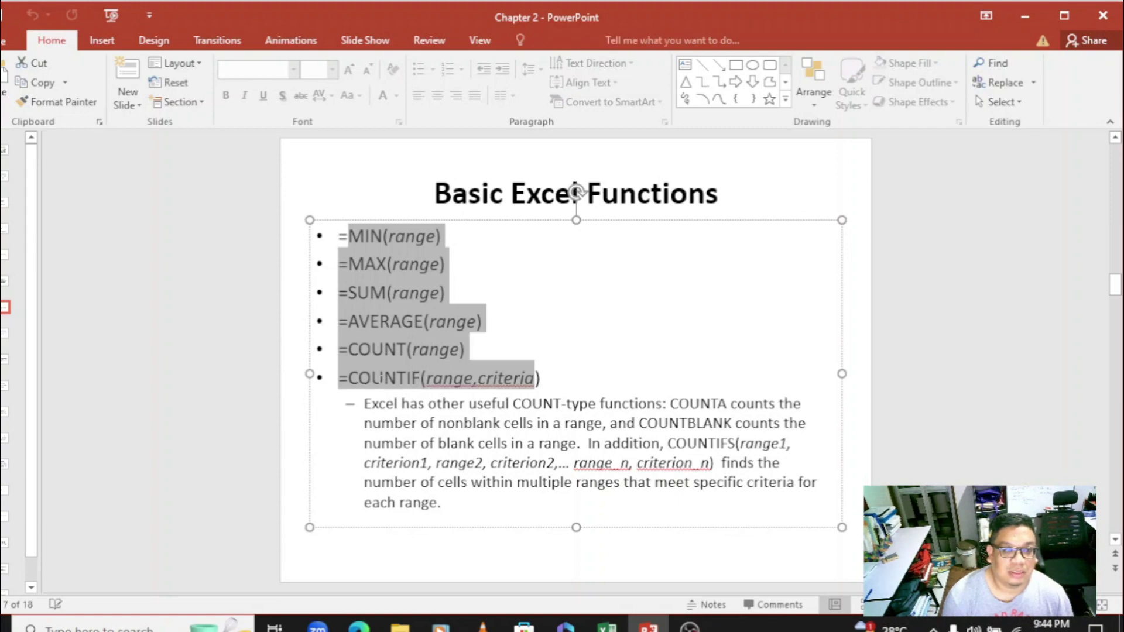
left_click(335, 443)
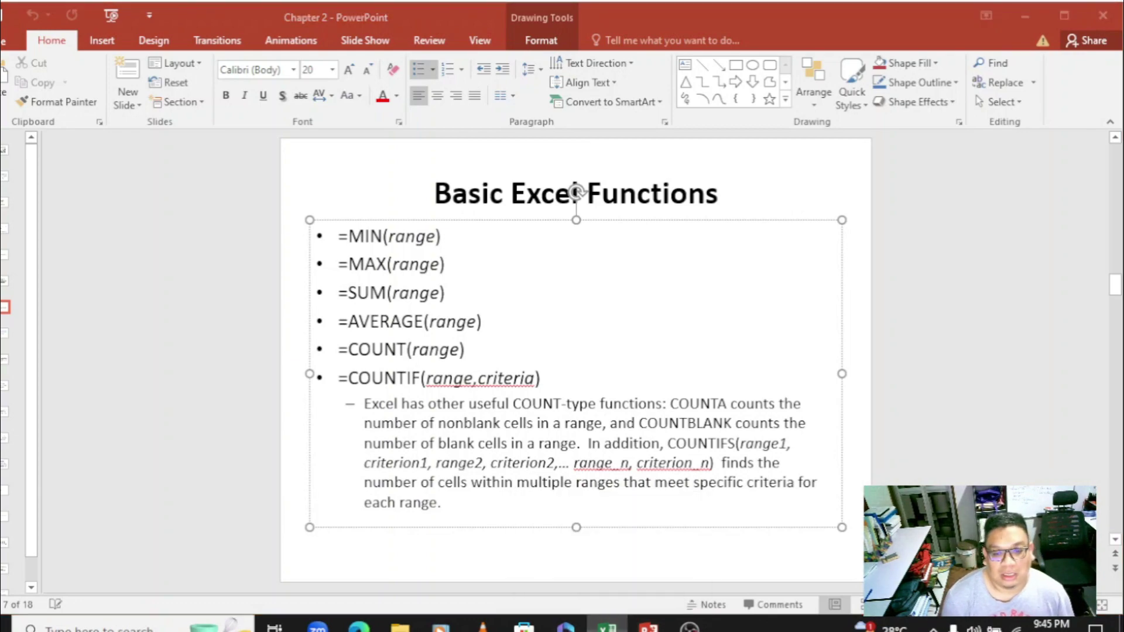
key("alt+Tab")
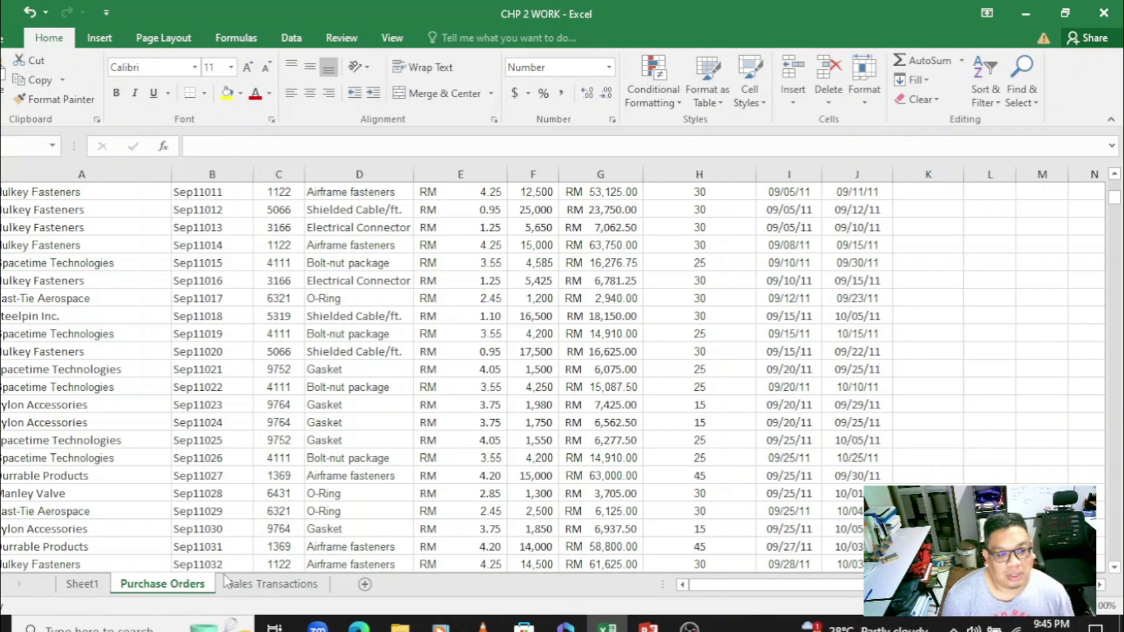
- Scroll down to the summary labels below the Purchase Orders data, then return to PowerPoint
scroll(579, 328, "down", 3)
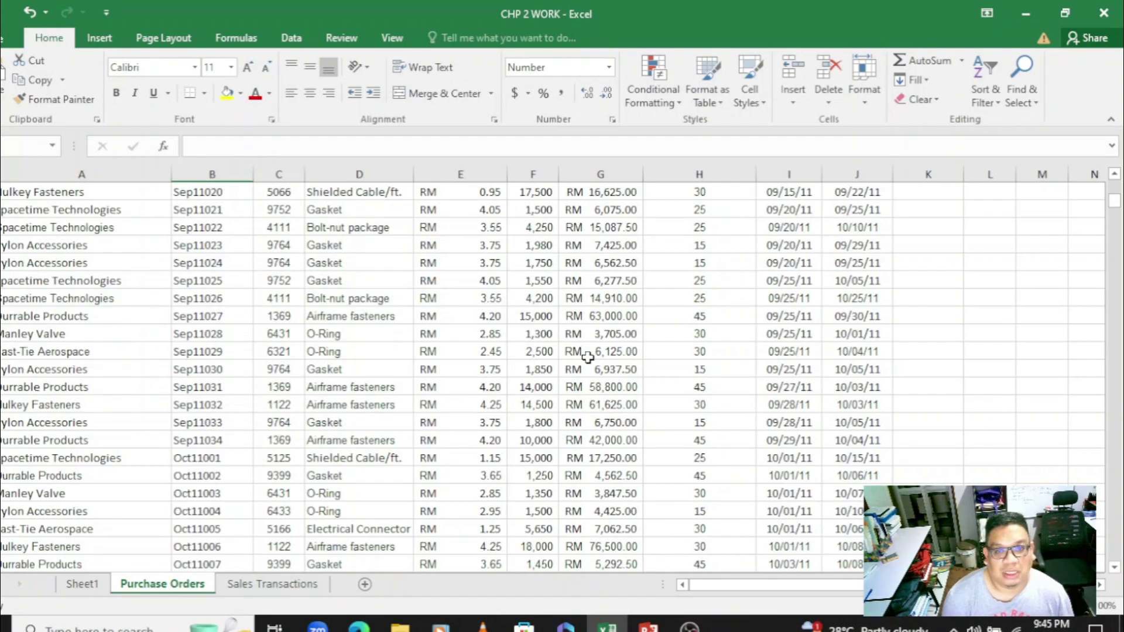
scroll(590, 363, "down", 1)
scroll(603, 398, "down", 6)
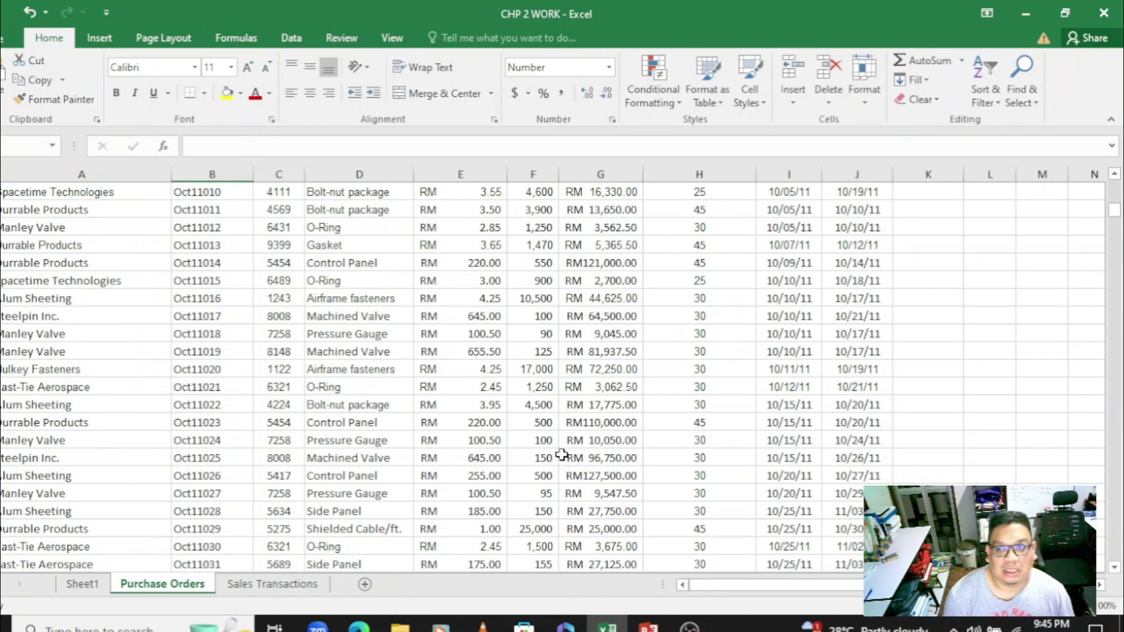
scroll(586, 433, "down", 6)
scroll(526, 480, "down", 3)
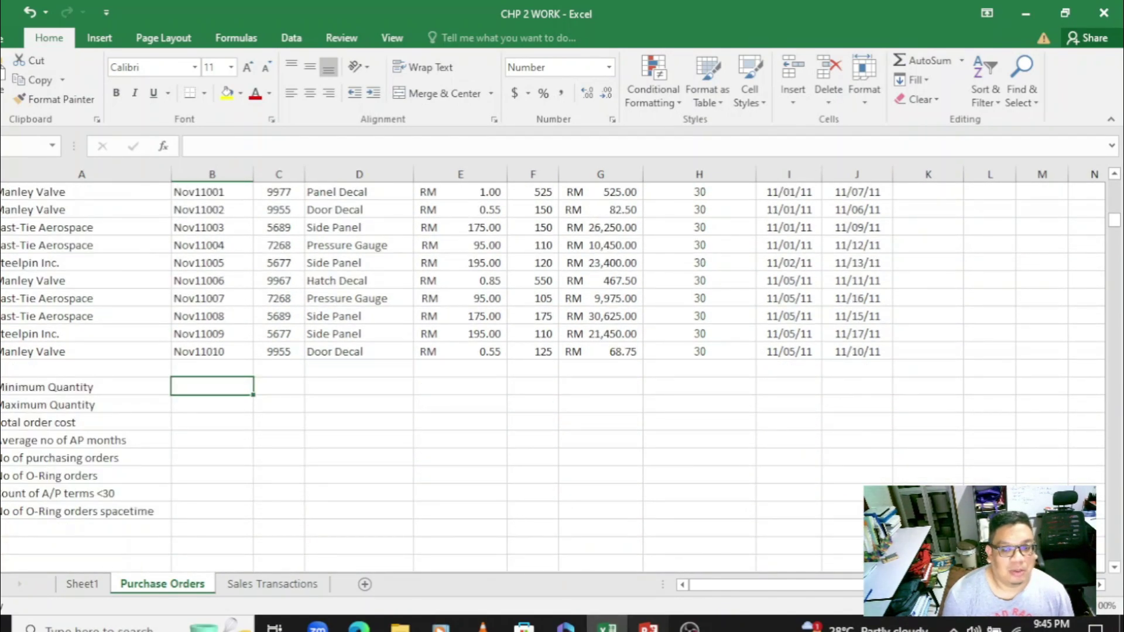
left_click(649, 627)
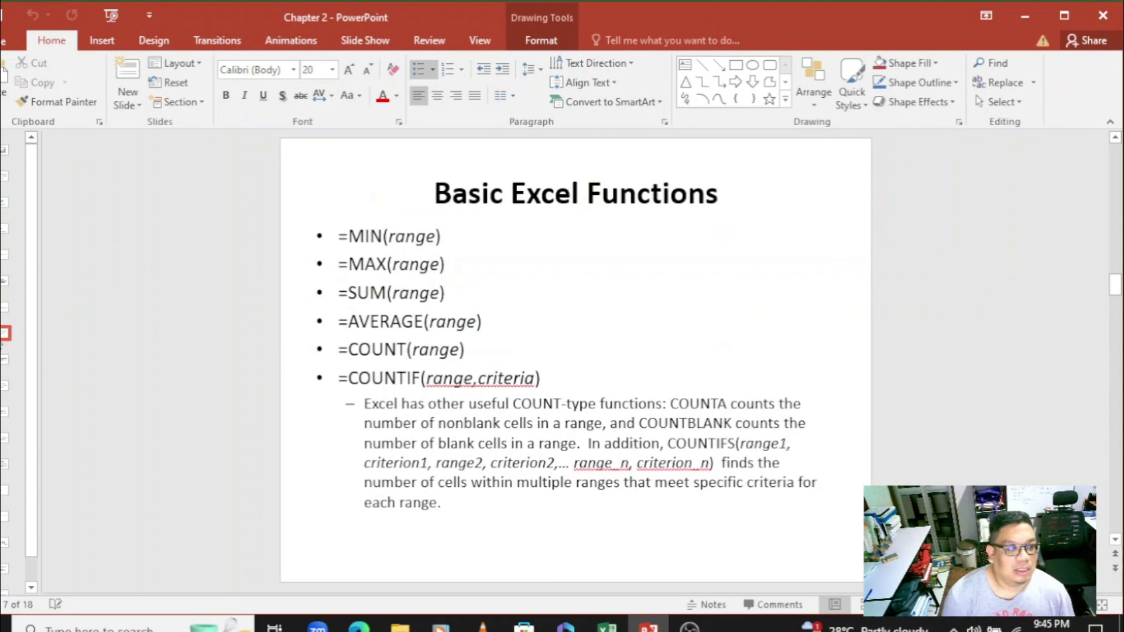
- Present the Purchase Orders task slide and the example formulas slide, then return to Excel
scroll(352, 246, "down", 1)
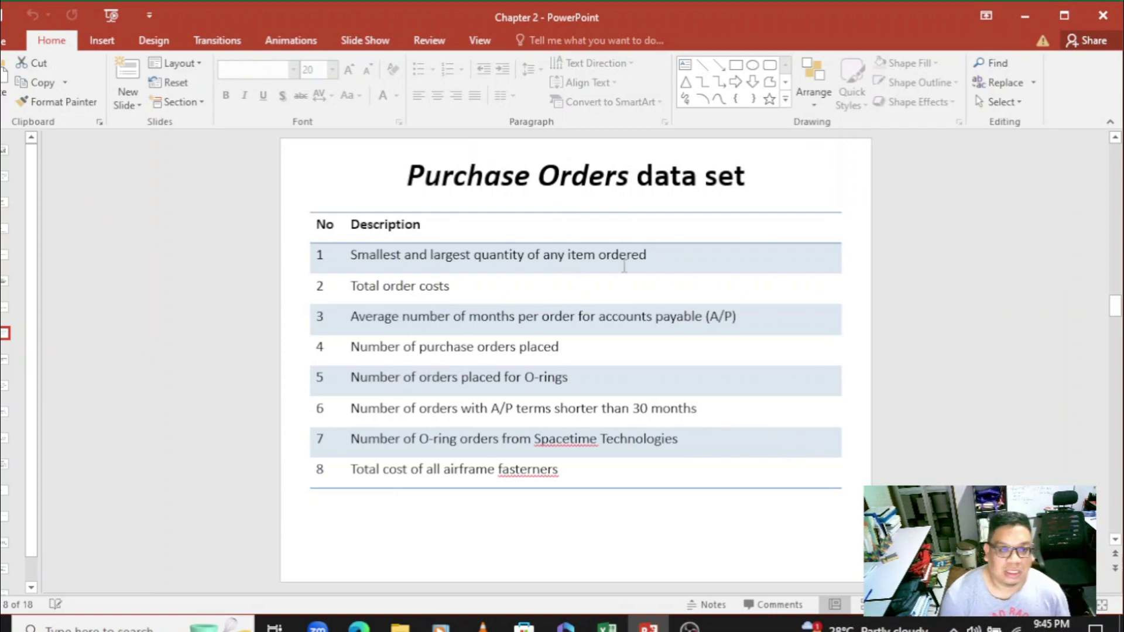
left_click(464, 317)
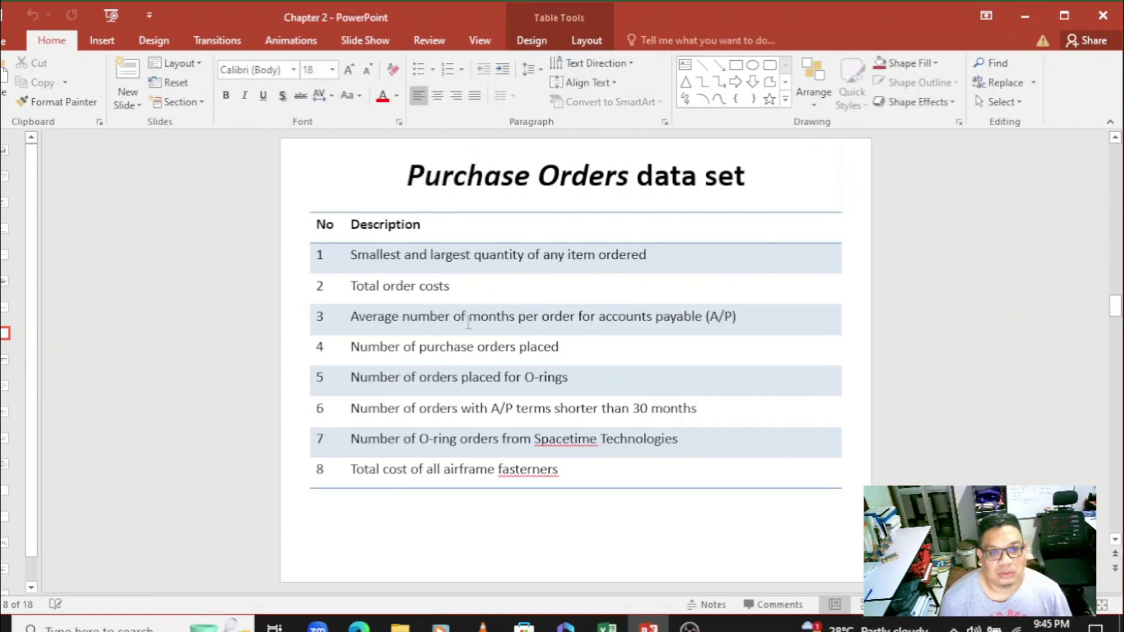
left_click(4, 361)
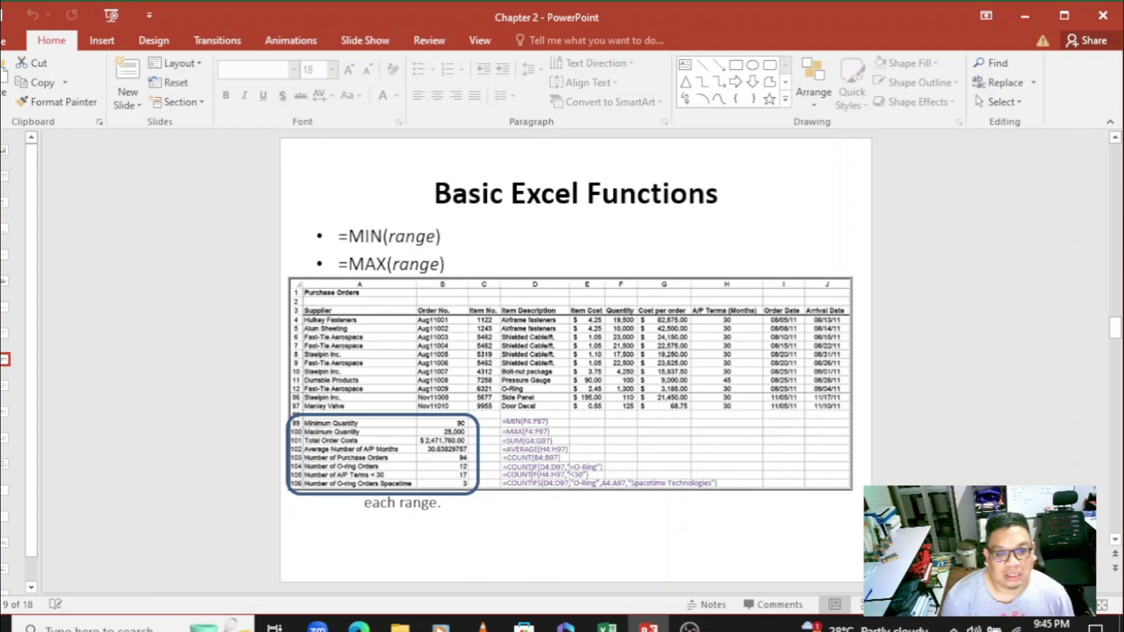
left_click(607, 628)
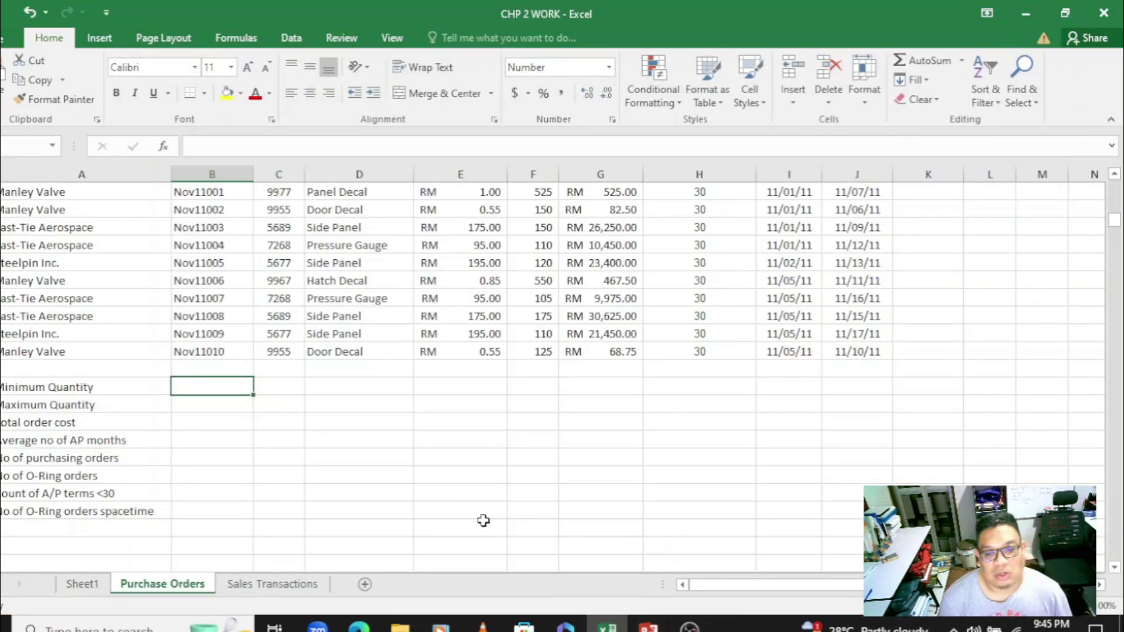
left_click(120, 391)
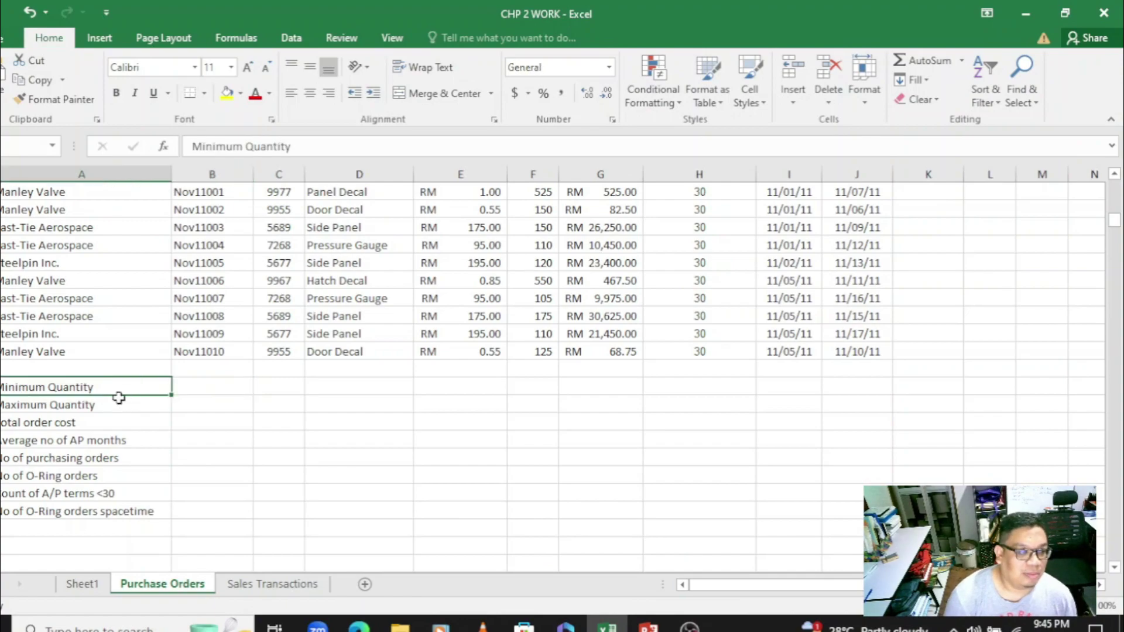
key("Down")
key("Down")
left_click(123, 406)
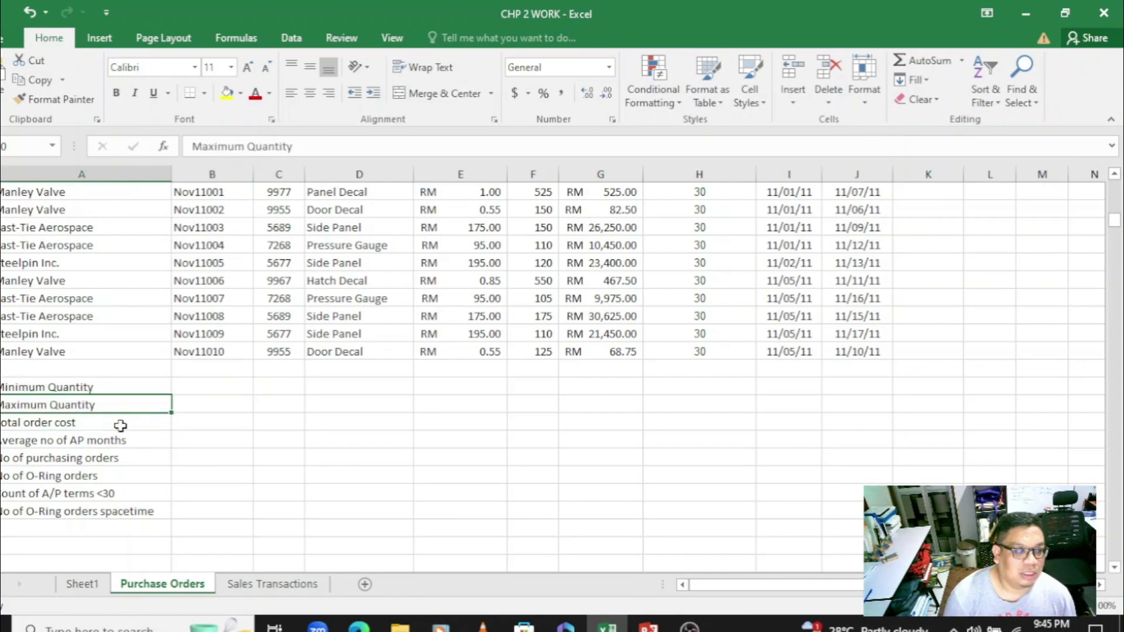
left_click(121, 423)
left_click(118, 442)
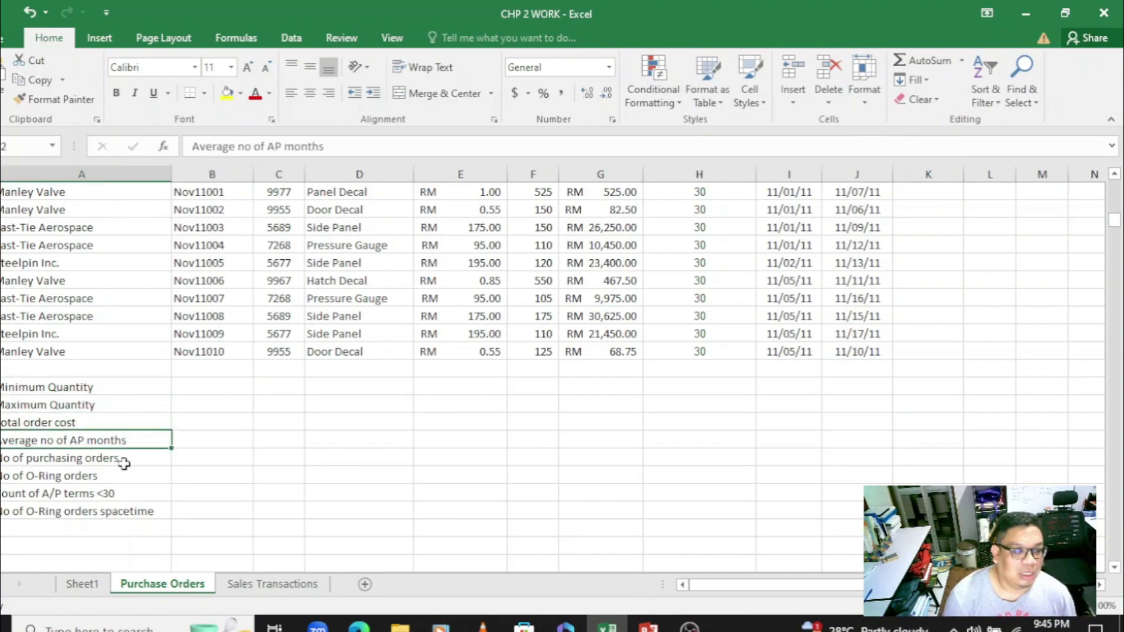
left_click(129, 458)
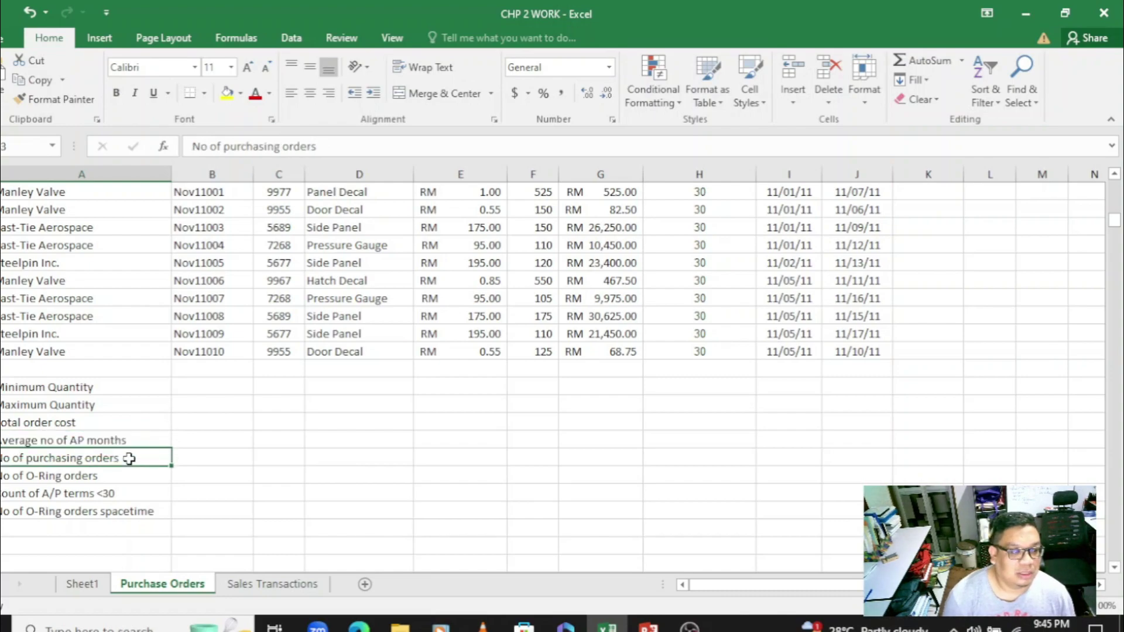
left_click(119, 477)
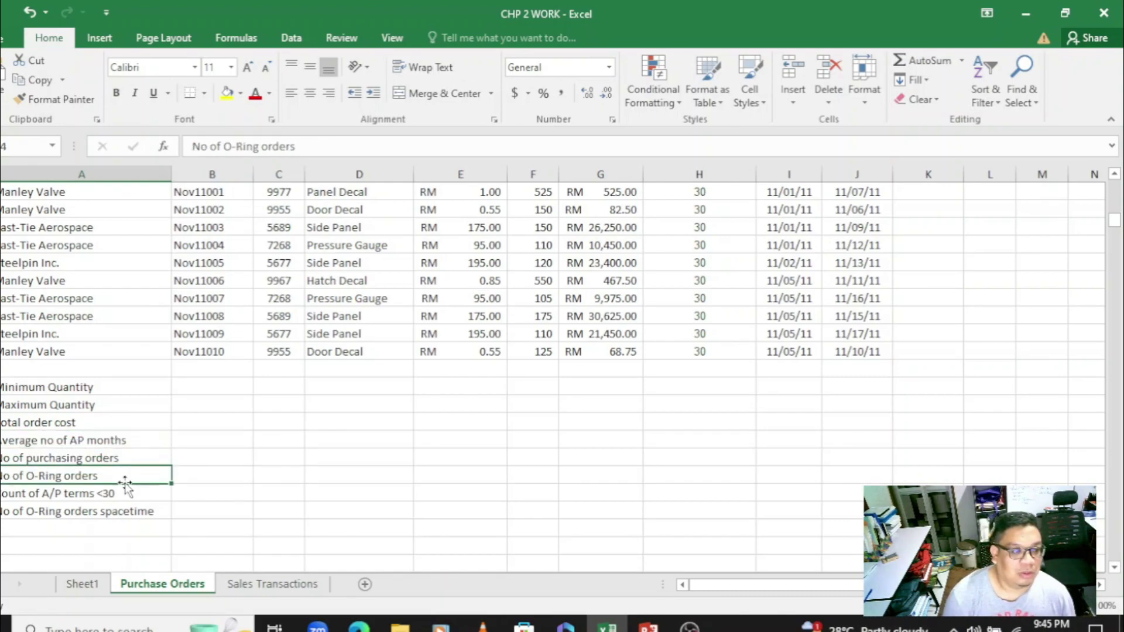
left_click(119, 495)
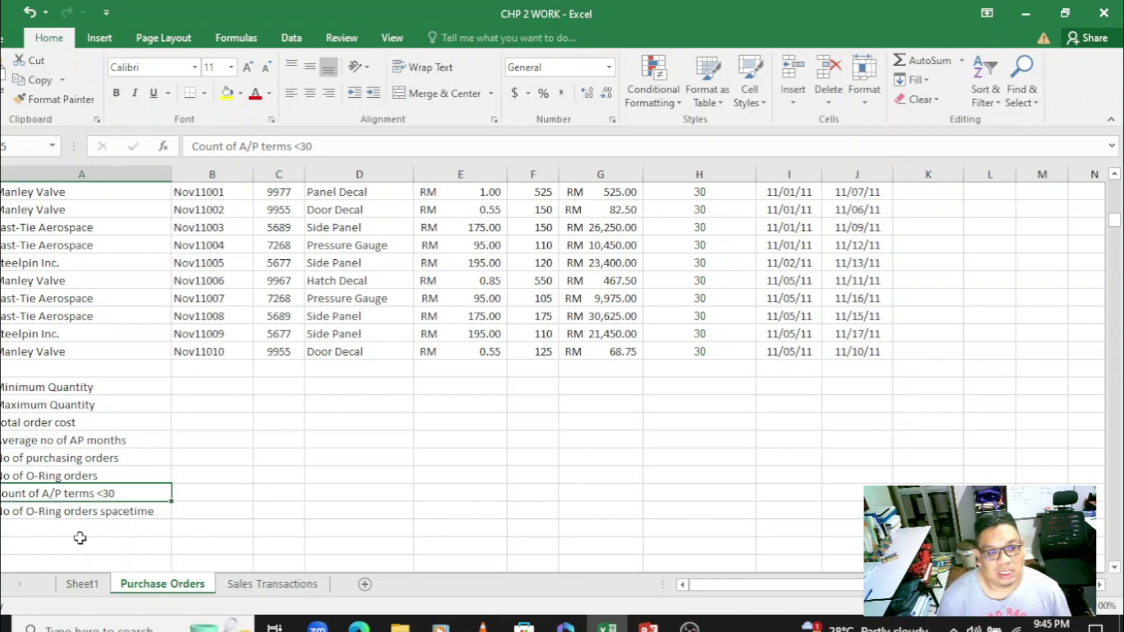
left_click(95, 538)
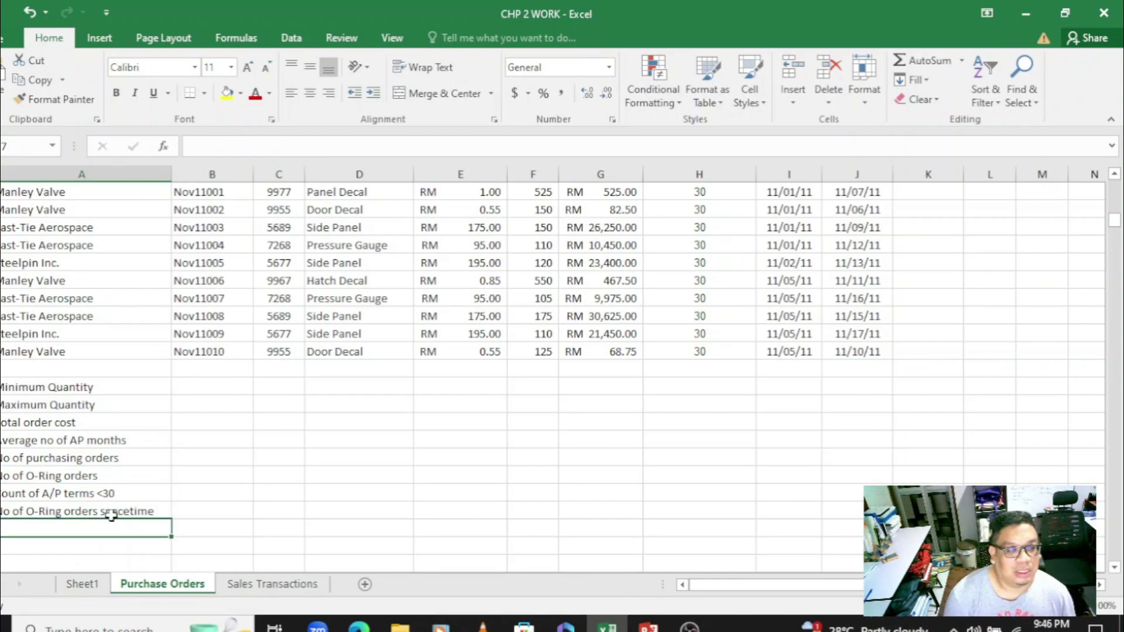
left_click(124, 513)
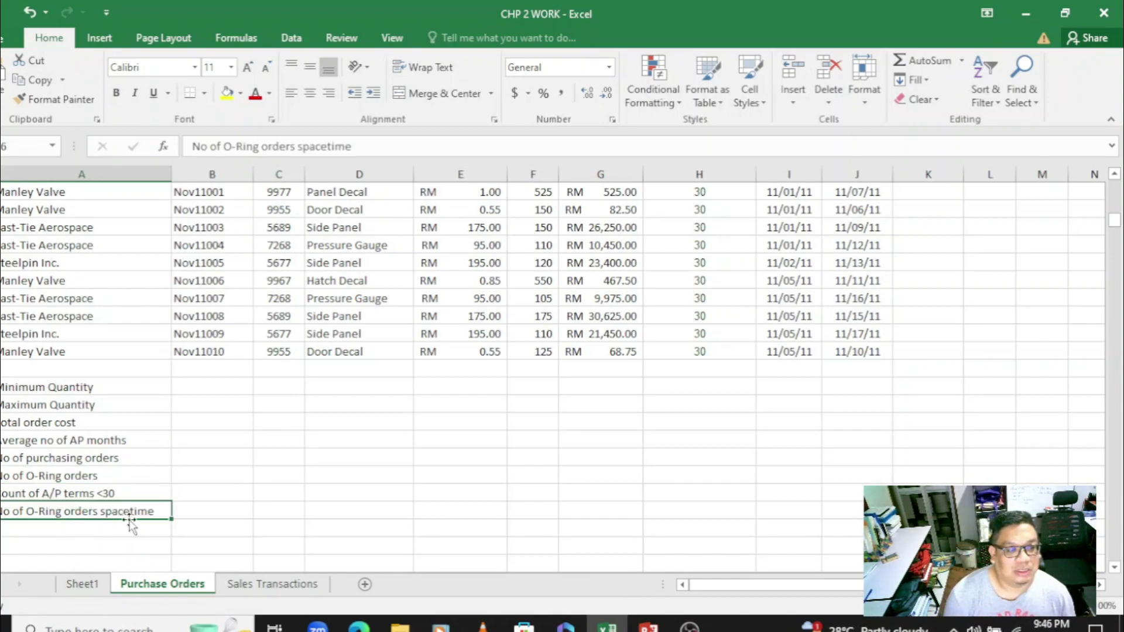
left_click(112, 389)
left_click(218, 386)
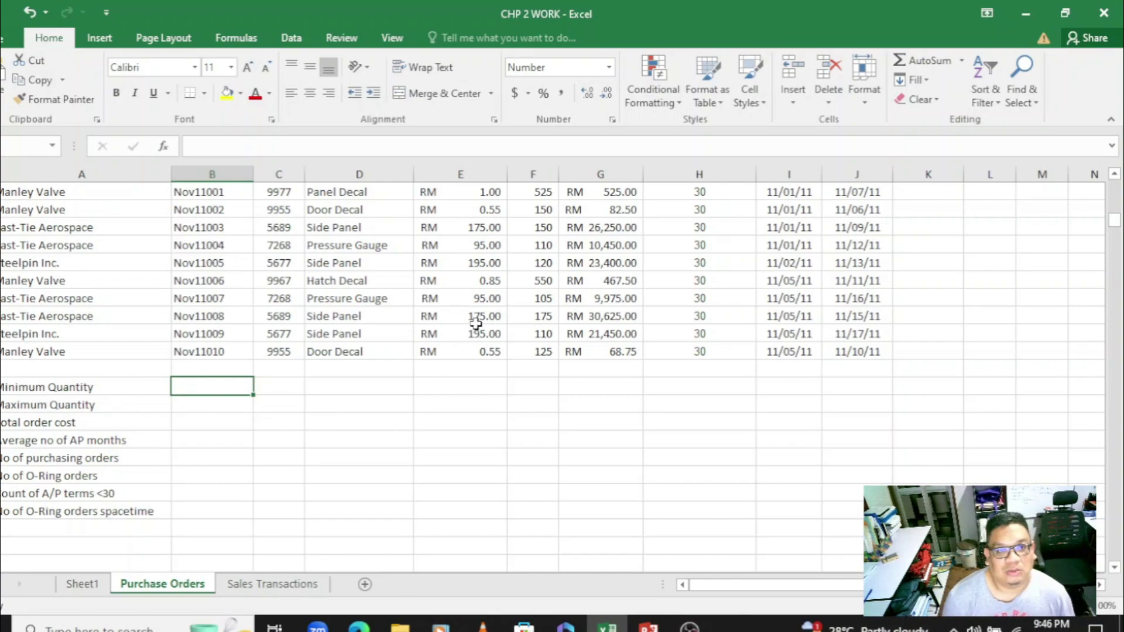
scroll(476, 324, "up", 3)
scroll(509, 281, "up", 5)
scroll(524, 261, "up", 5)
scroll(527, 255, "up", 5)
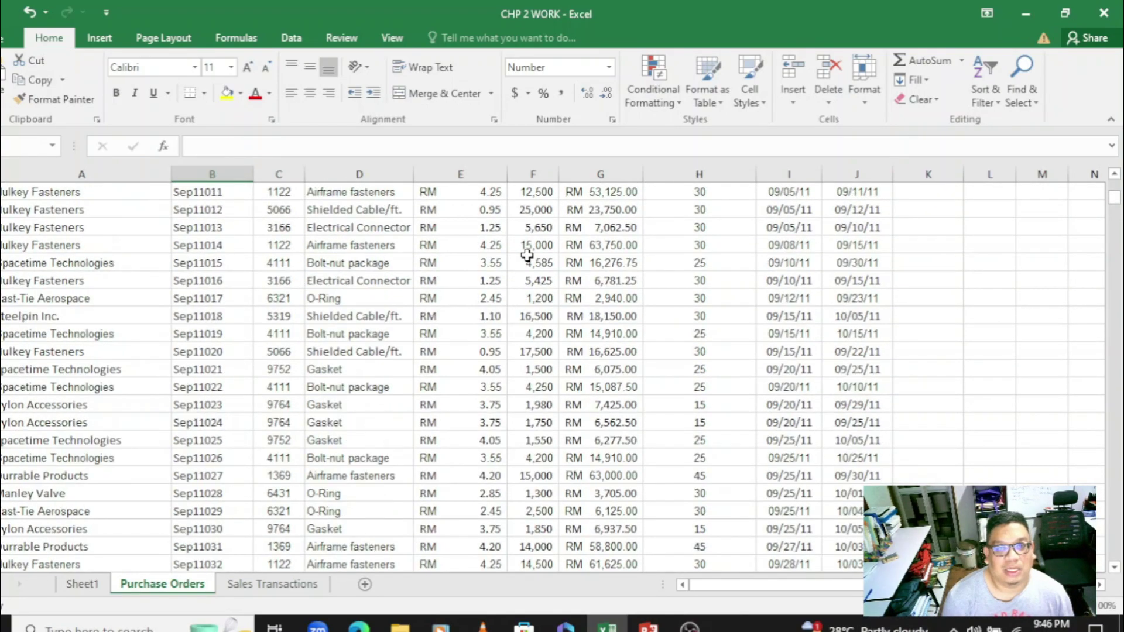
scroll(527, 255, "up", 9)
left_click(537, 220)
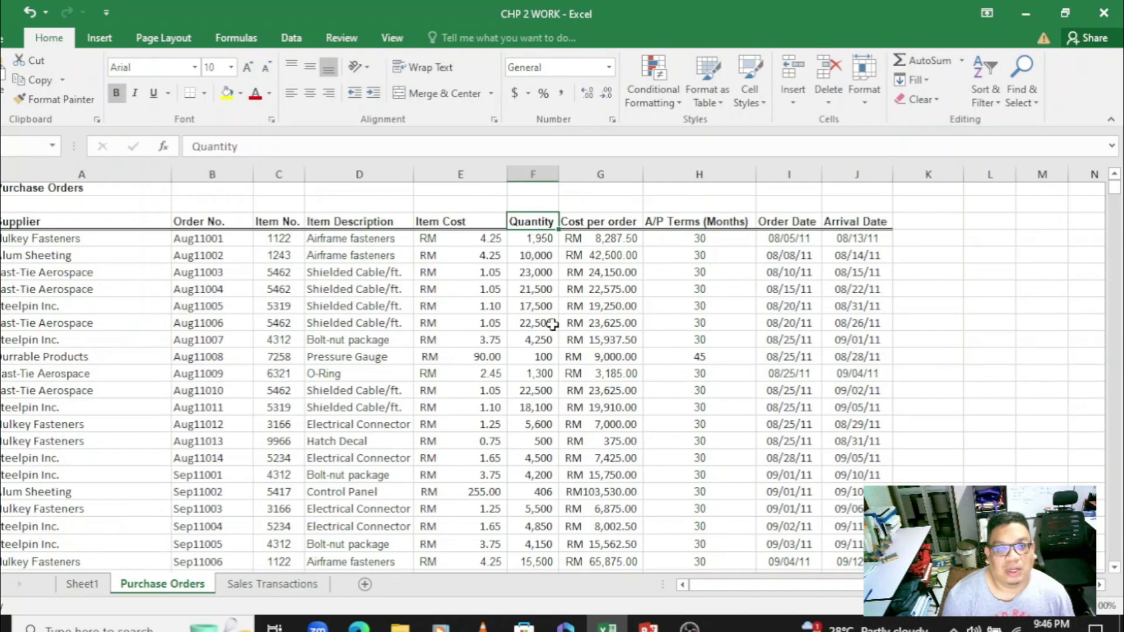
scroll(387, 429, "down", 8)
scroll(290, 491, "down", 6)
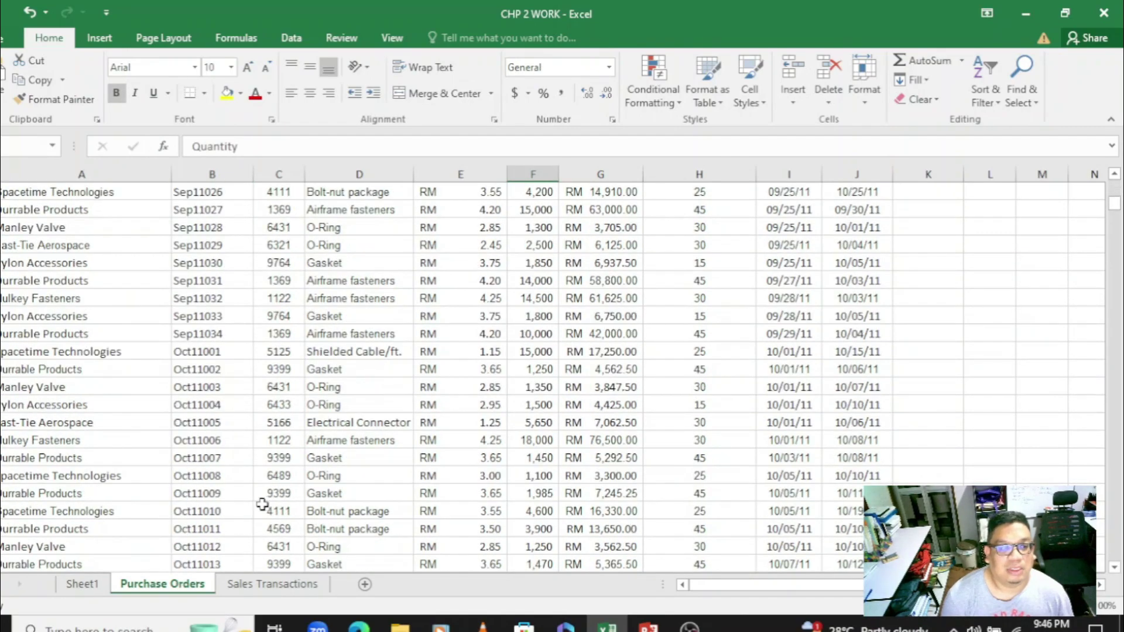
scroll(263, 505, "down", 6)
scroll(235, 519, "down", 4)
scroll(235, 519, "down", 5)
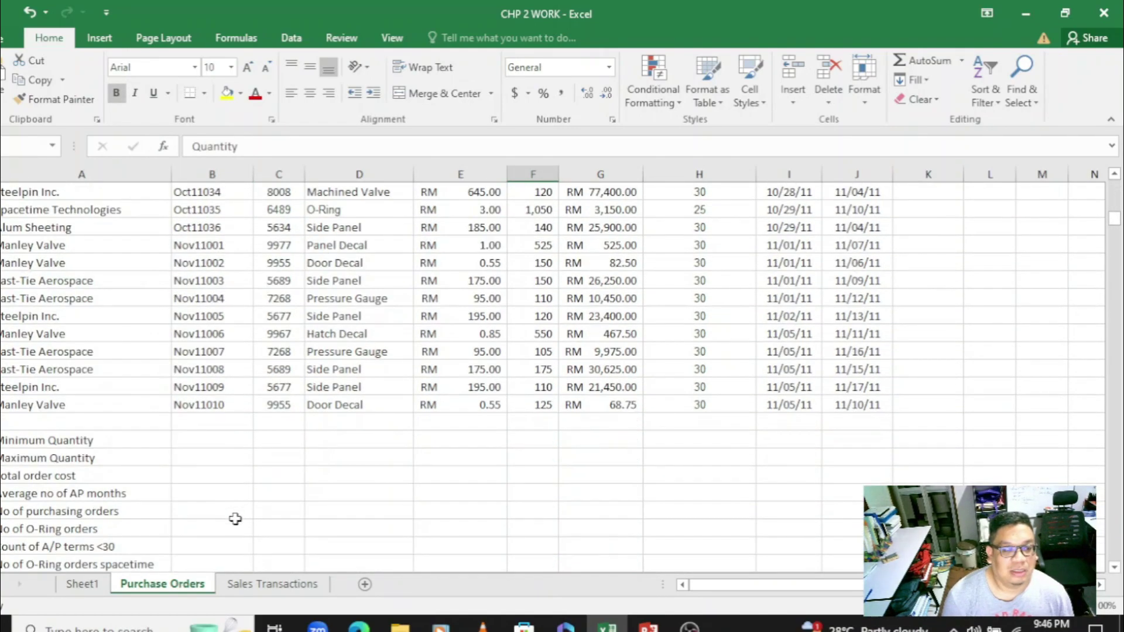
left_click(159, 443)
left_click(182, 439)
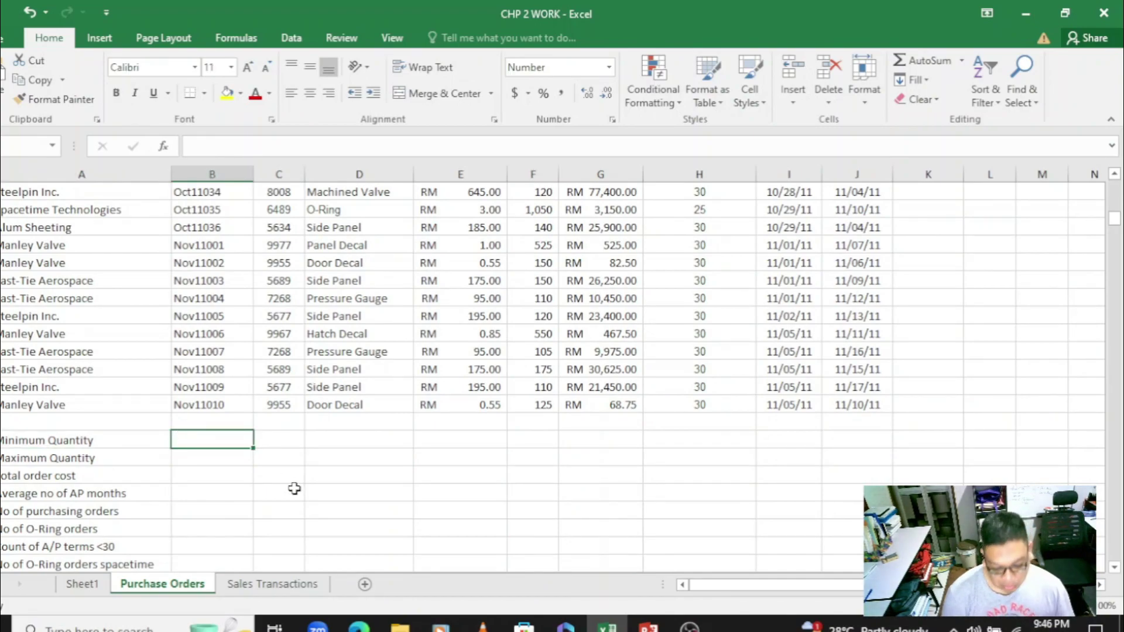
- Enter =MIN(F4:F97) beside Minimum Quantity, returning 90.00
type("=")
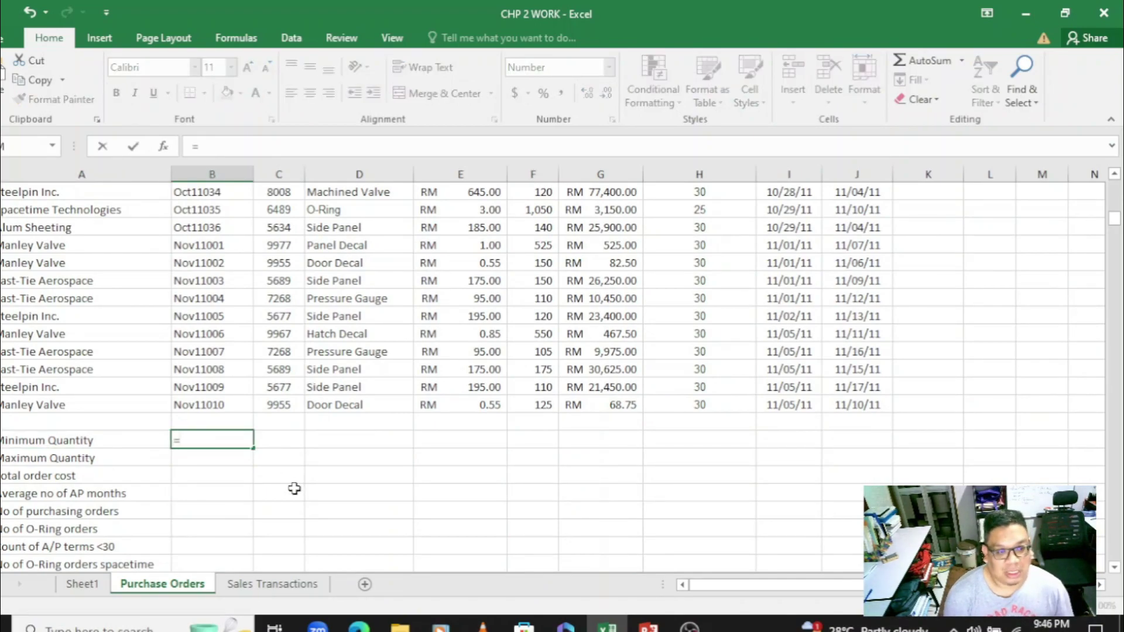
type("min")
key("BackSpace")
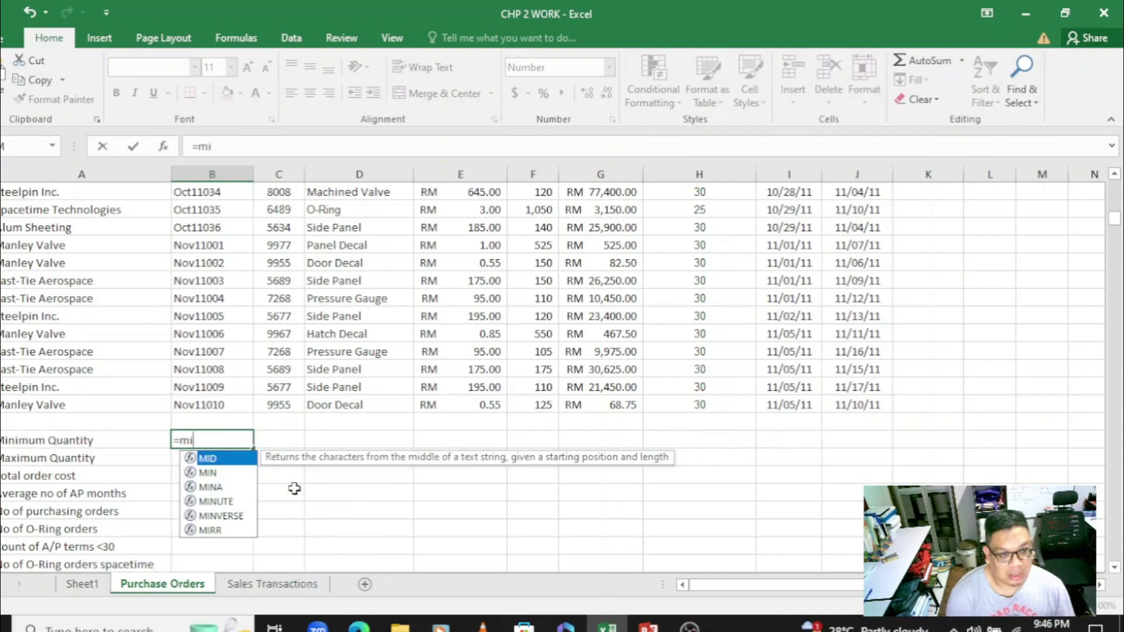
key("BackSpace")
key("BackSpace")
type("MI")
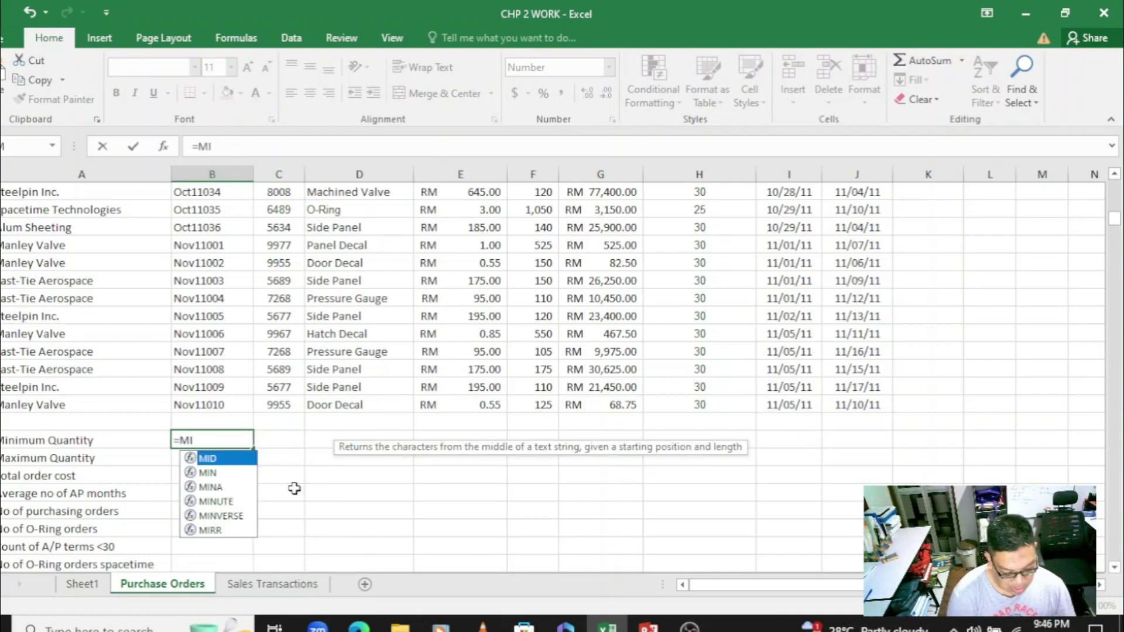
type("N(")
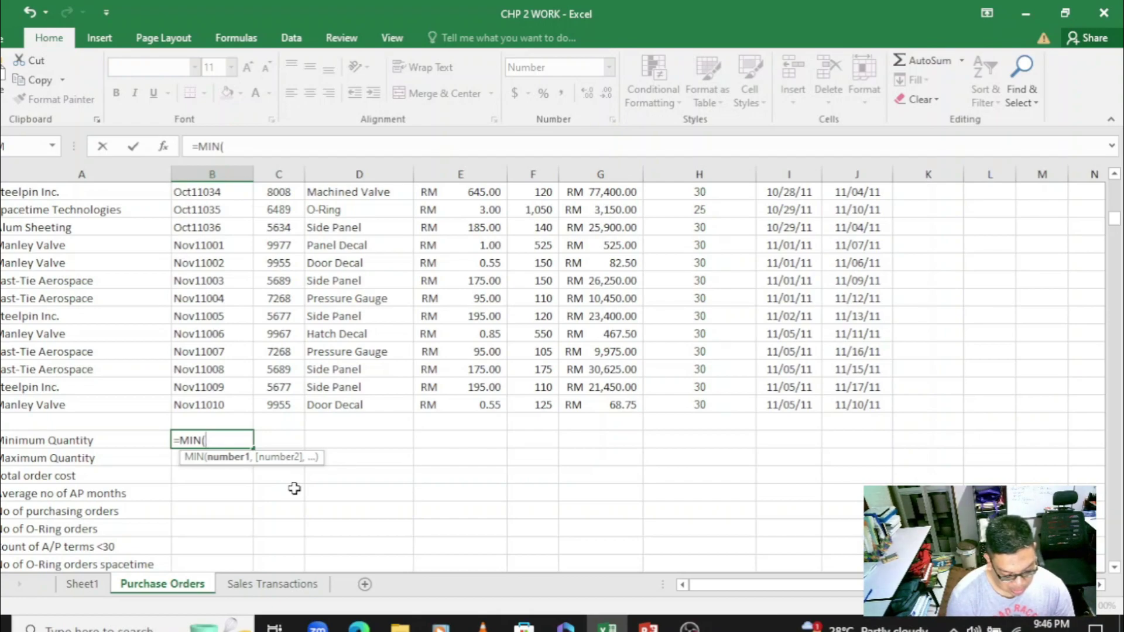
type("F4:")
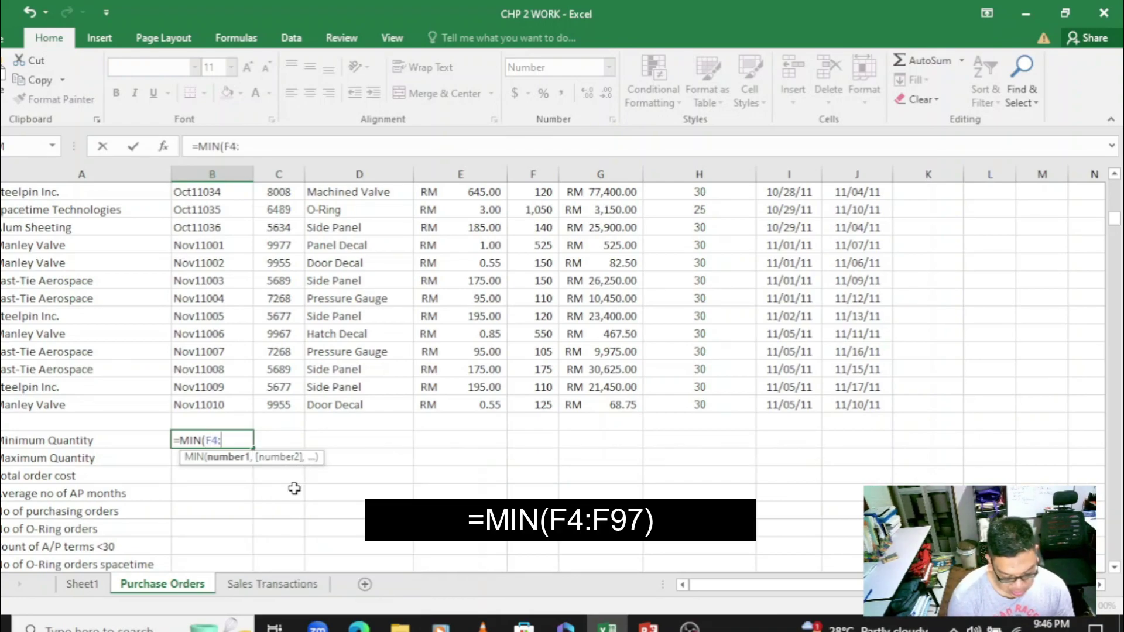
type("F")
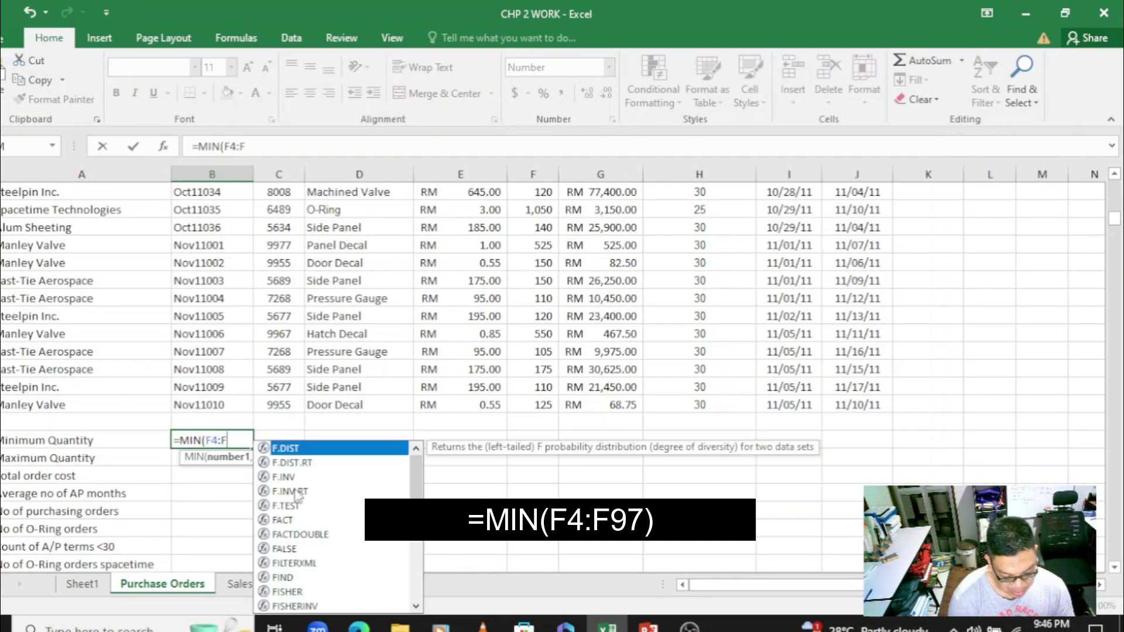
type("97")
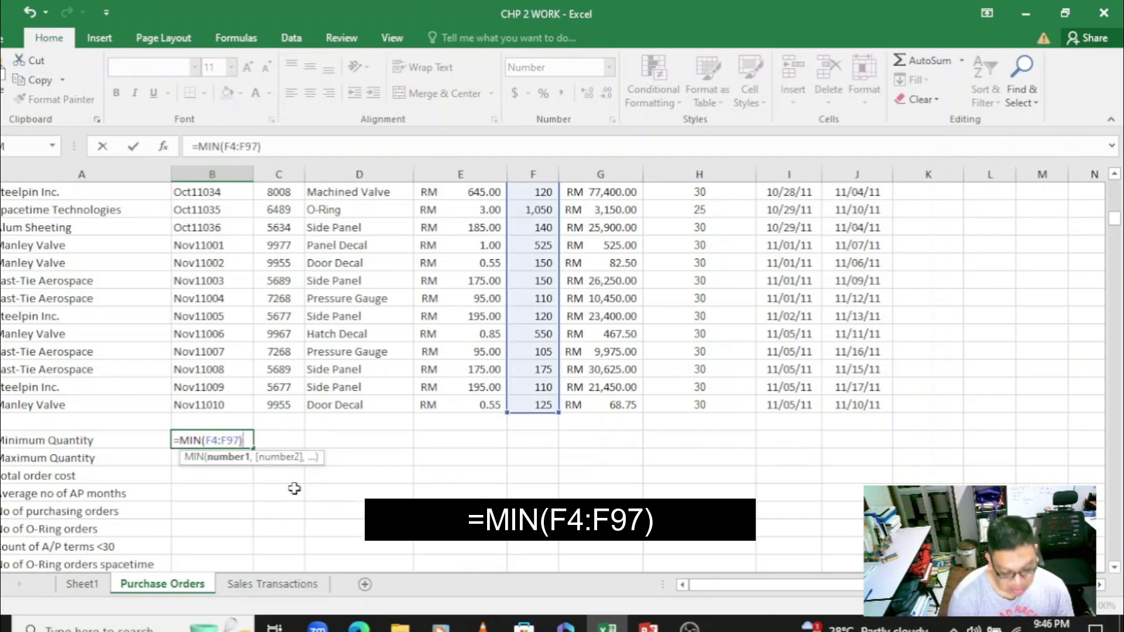
key("Return")
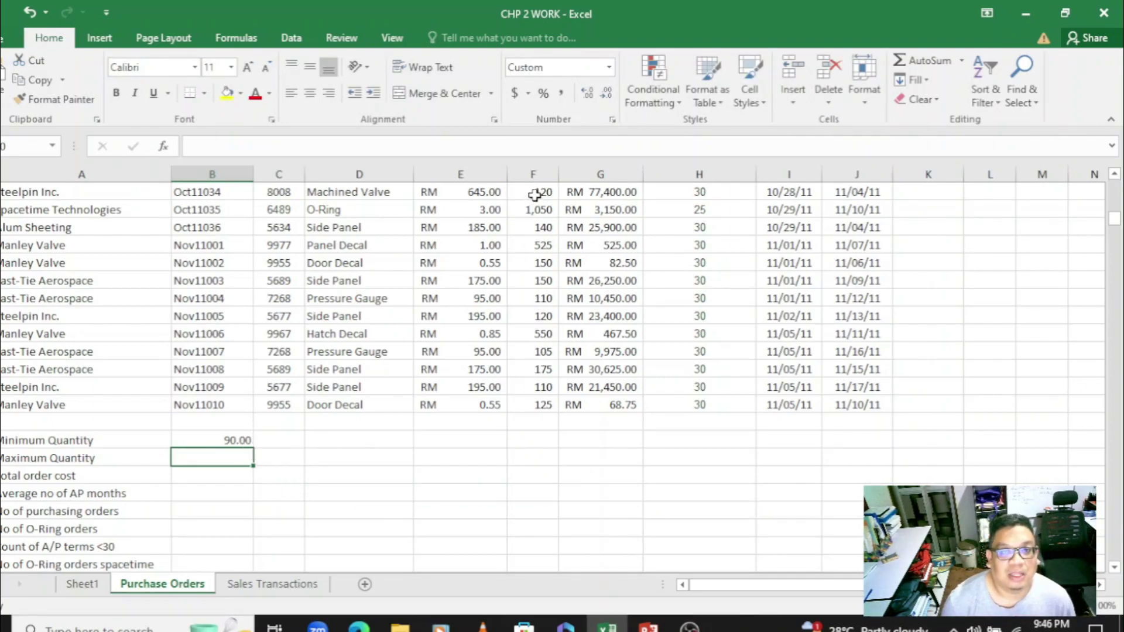
- Check the quantity values and the formula behind the 90.00 result
left_click_drag(535, 192, 540, 298)
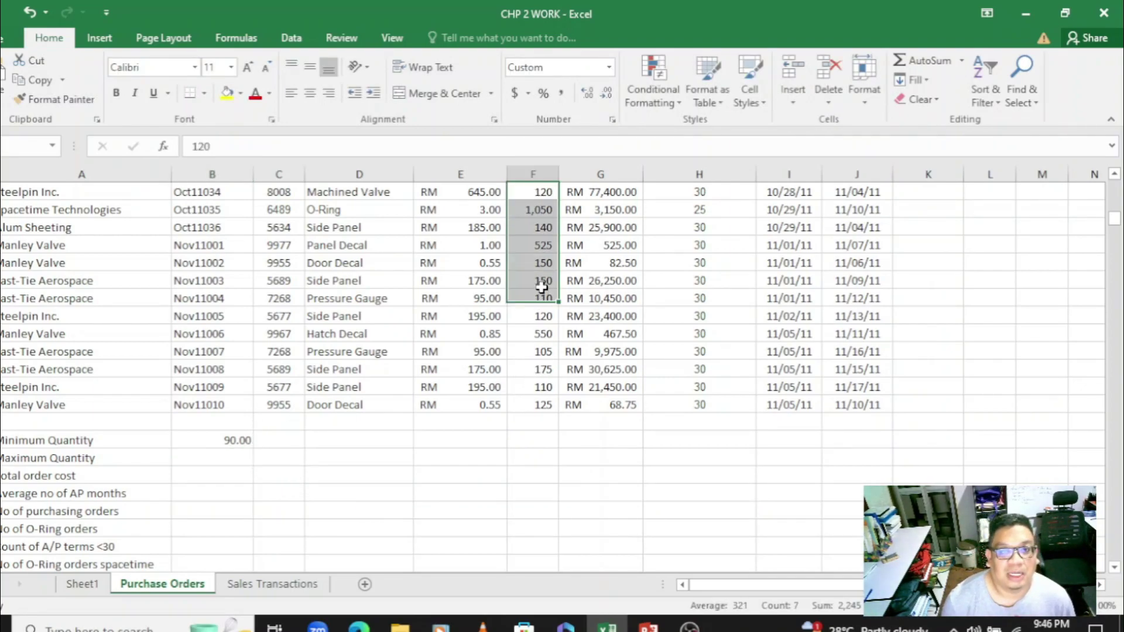
left_click(241, 446)
left_click(238, 456)
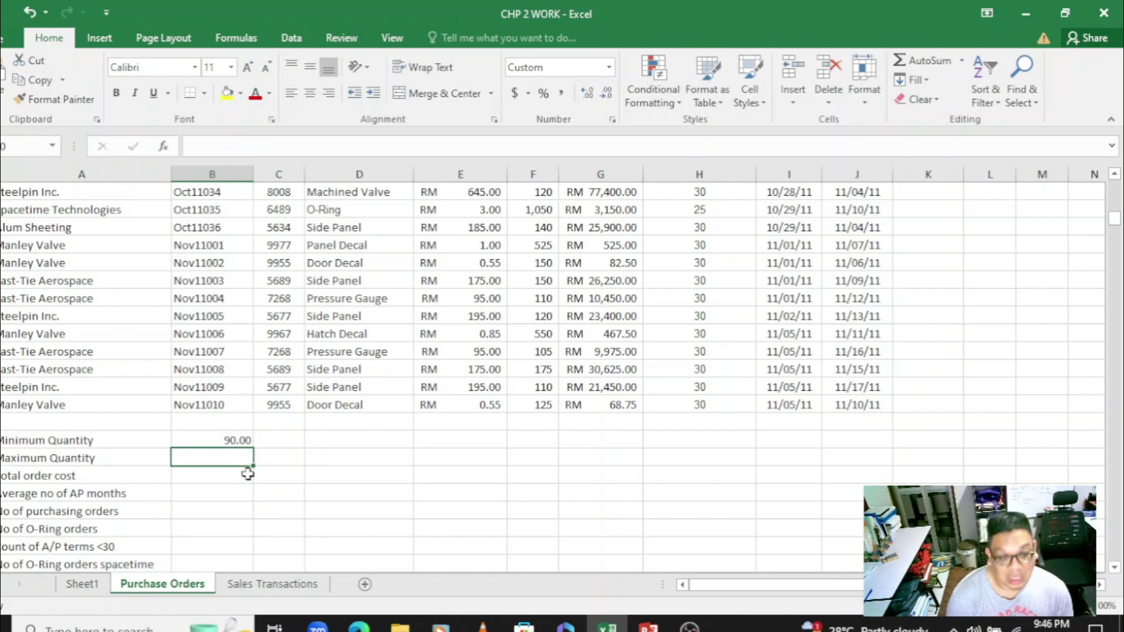
- Enter =MAX(F4:F97) beside Maximum Quantity, returning 25,000, and start the AVERAGE formula
type("=")
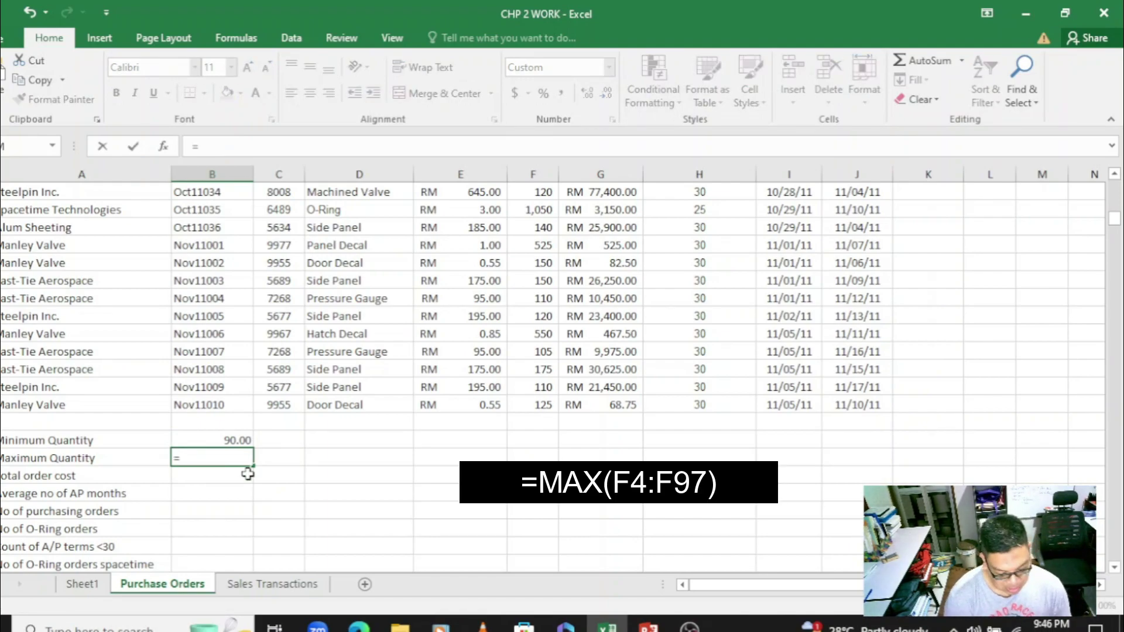
type("MAX")
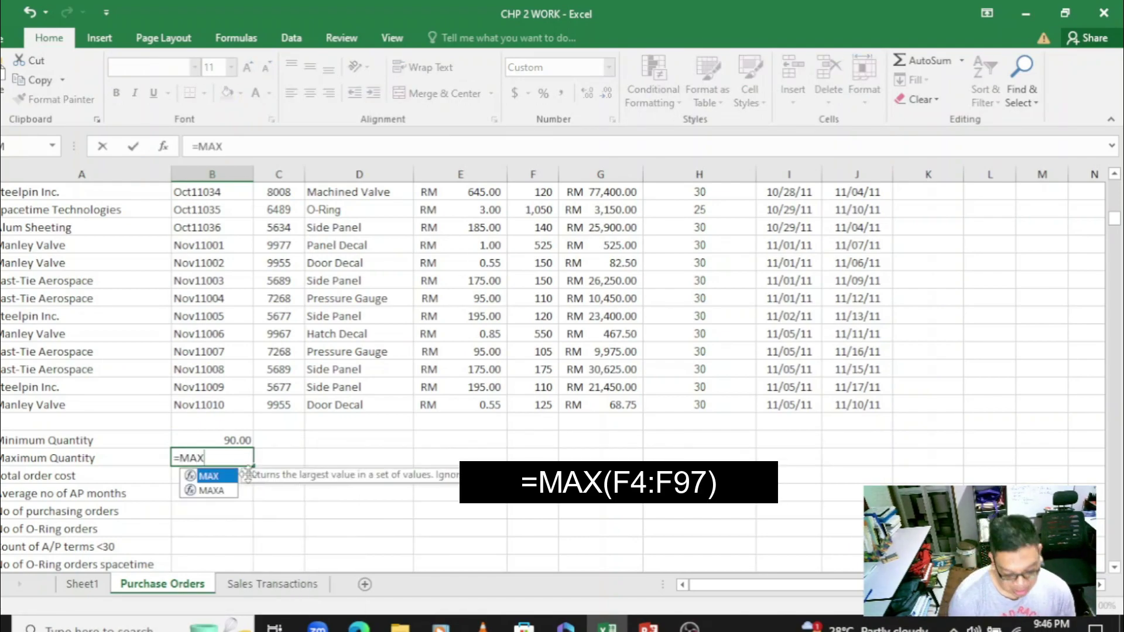
type("(")
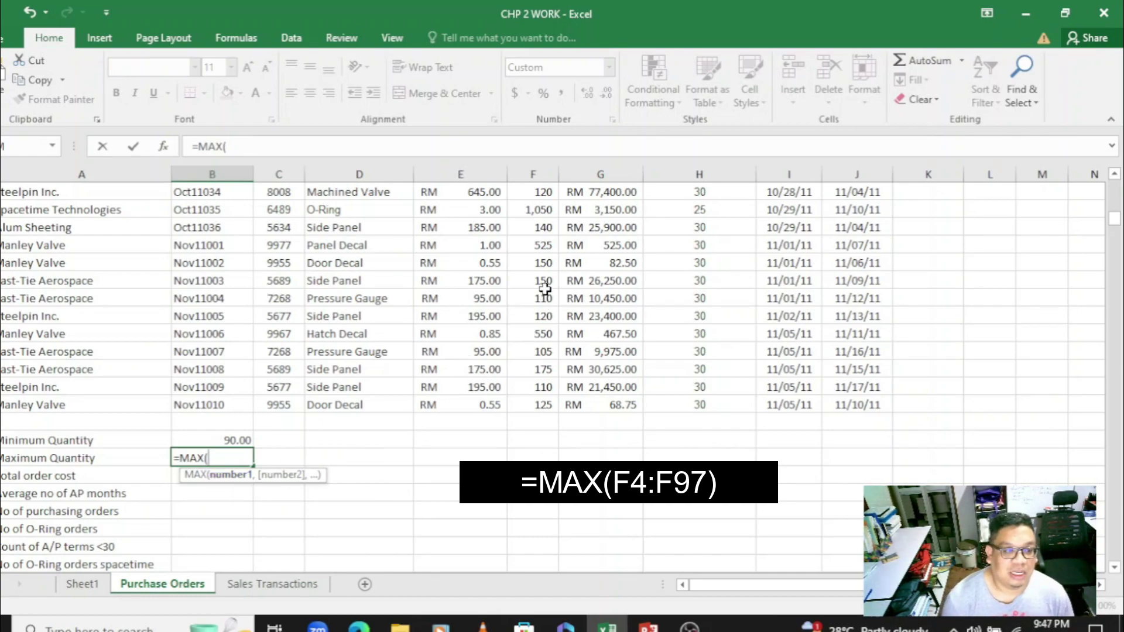
scroll(542, 304, "up", 2)
scroll(545, 290, "up", 3)
scroll(539, 281, "up", 3)
scroll(539, 279, "up", 1)
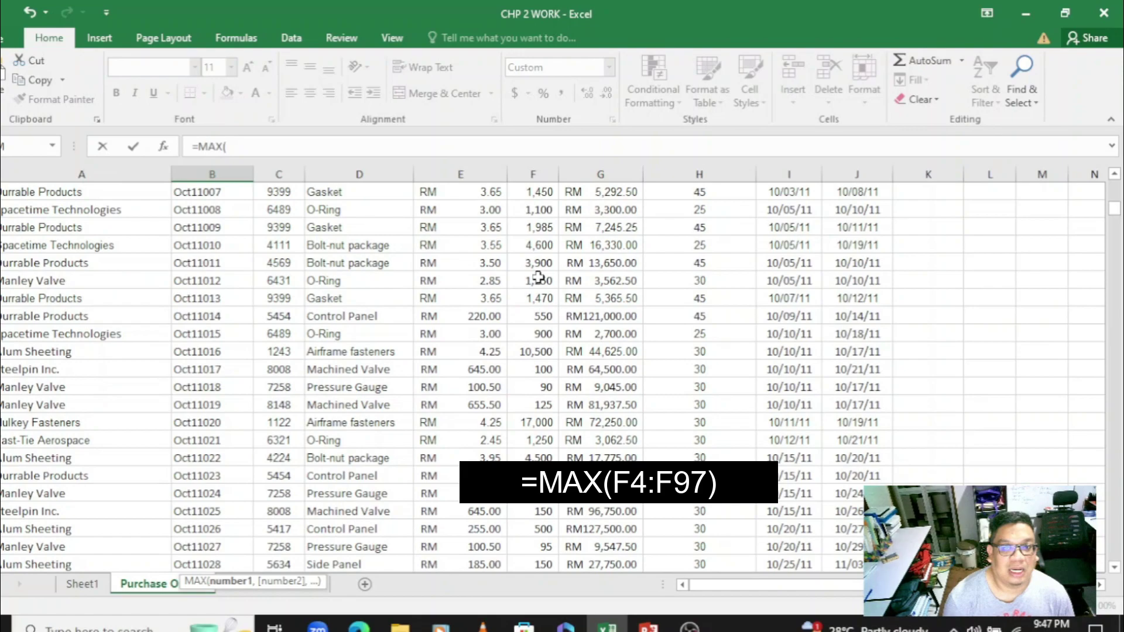
scroll(539, 275, "up", 5)
scroll(538, 272, "up", 5)
scroll(539, 261, "up", 5)
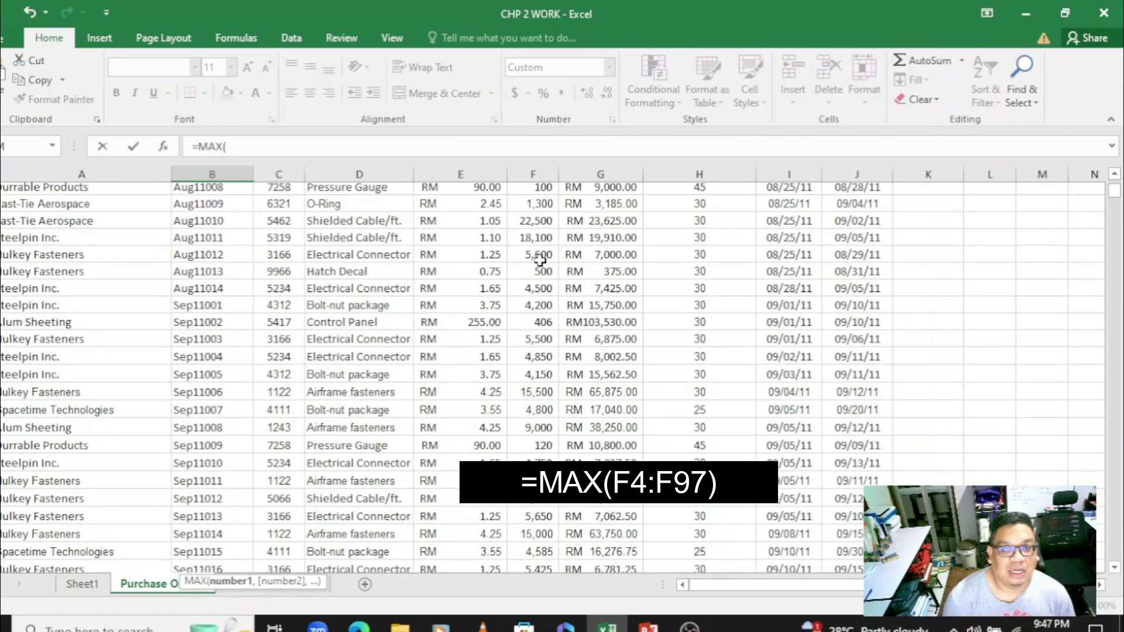
scroll(539, 261, "up", 4)
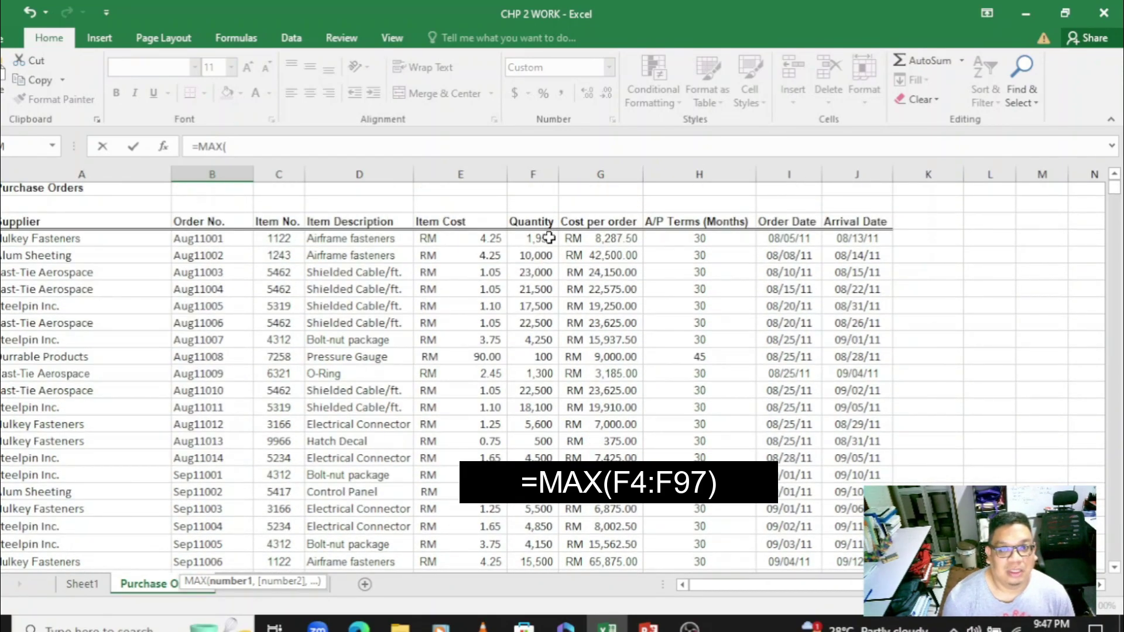
mouse_move(544, 255)
left_mouse_down()
mouse_move(544, 604)
mouse_move(543, 581)
mouse_move(544, 592)
left_mouse_up()
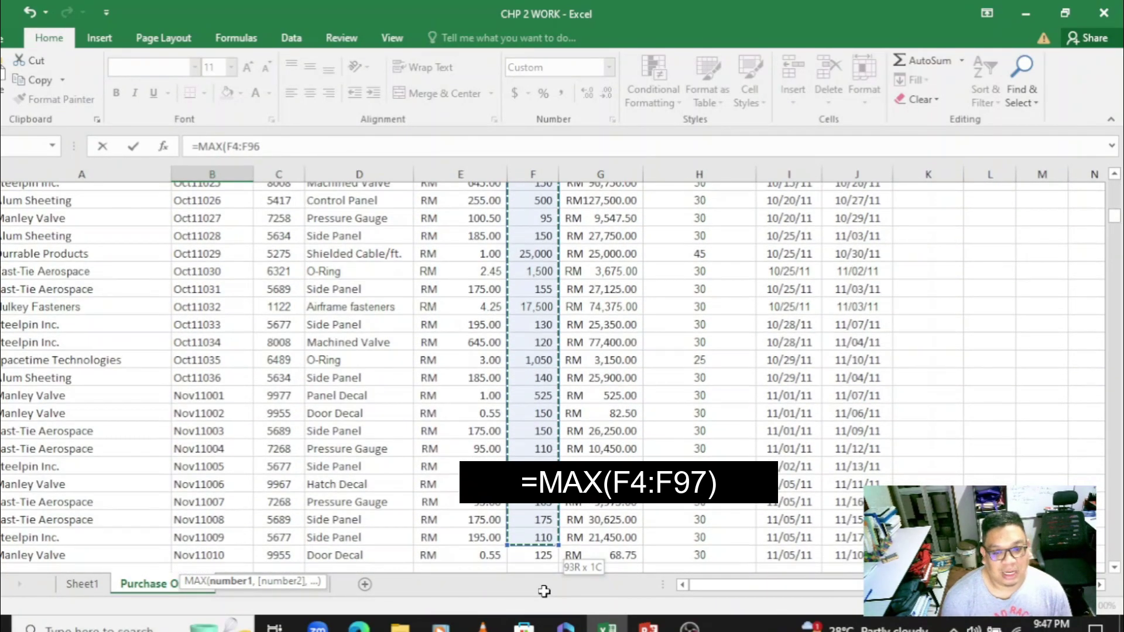
left_click_drag(544, 592, 552, 531)
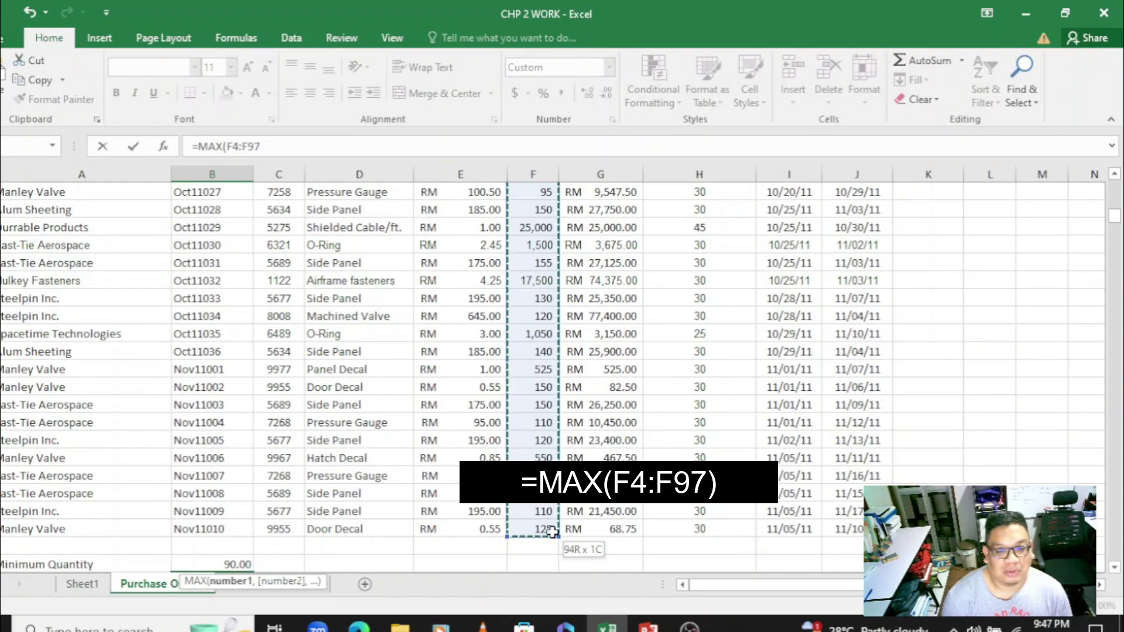
scroll(427, 526, "down", 4)
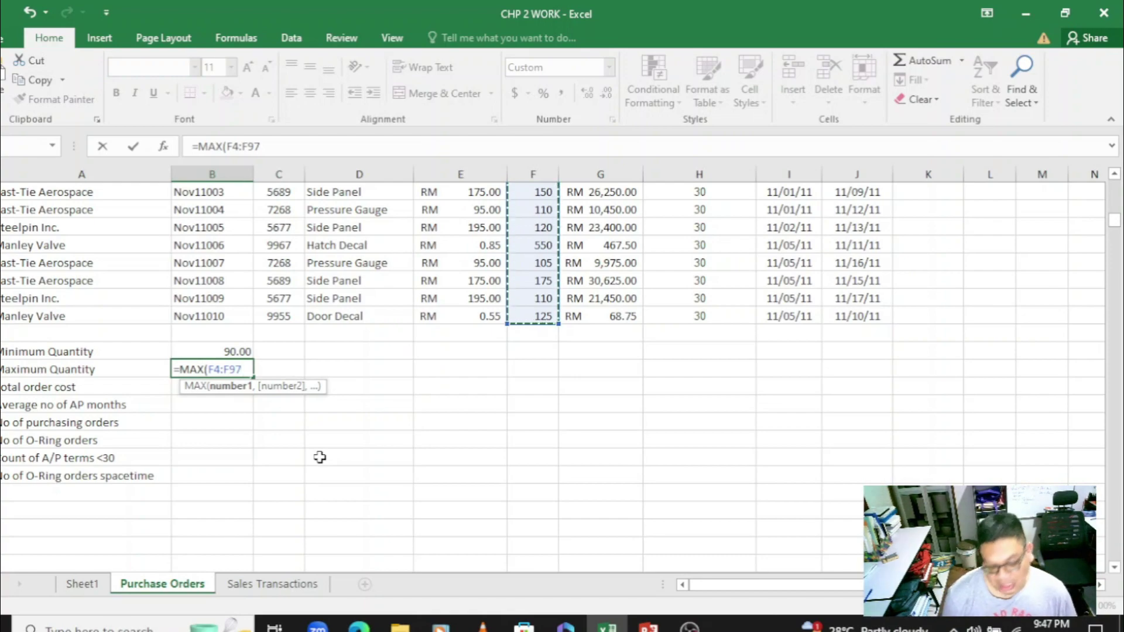
key("Return")
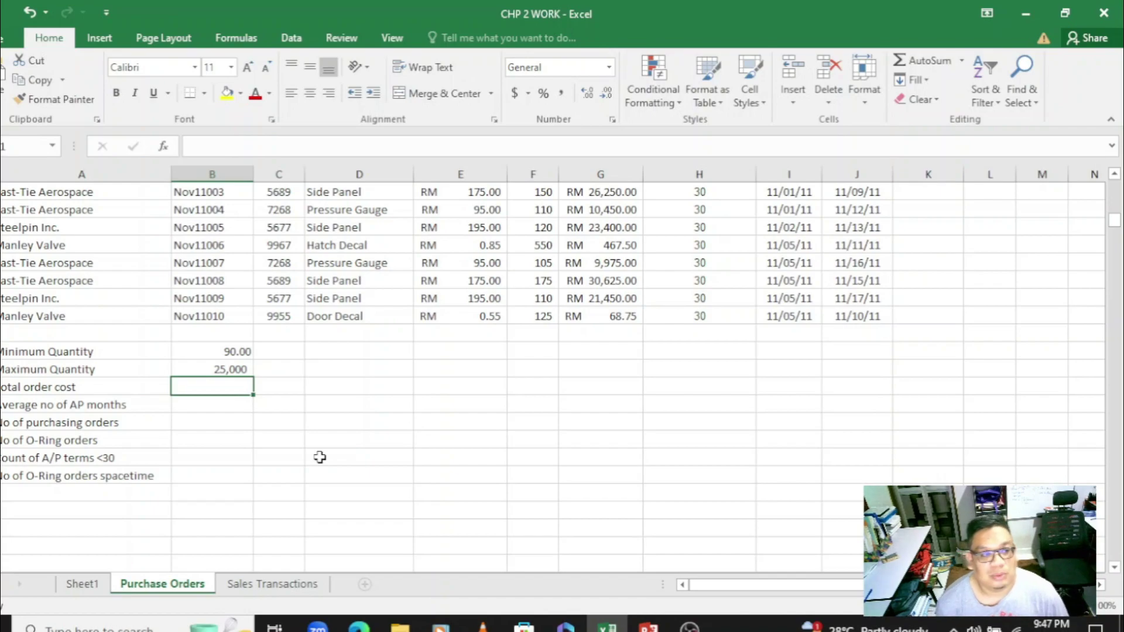
type("=AVERAGE(")
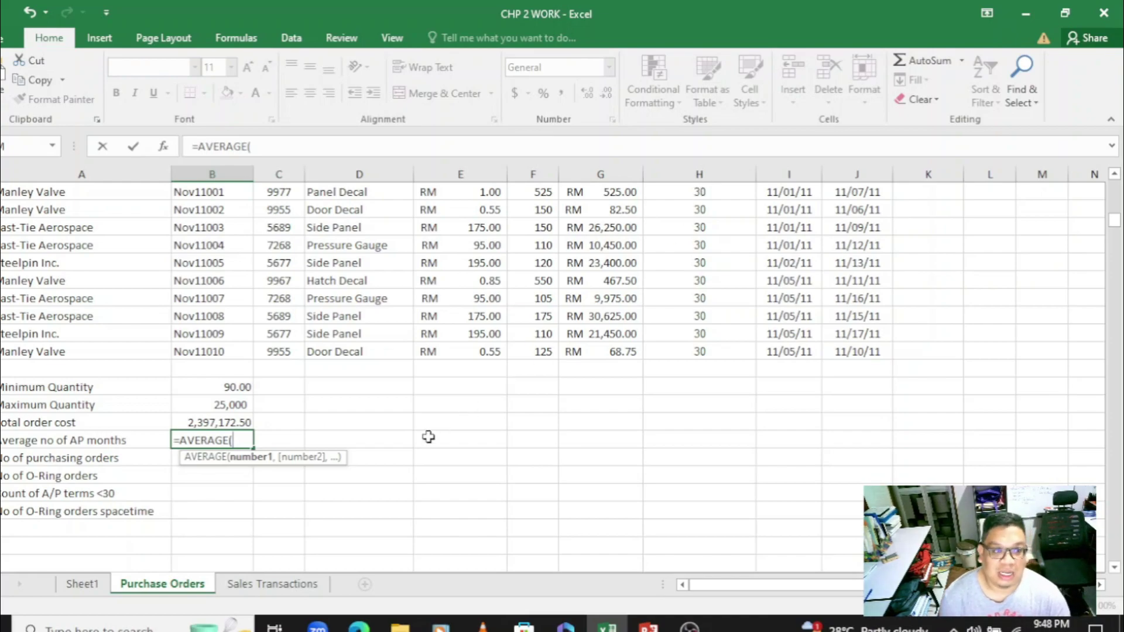
- Complete =AVERAGE(H4:H97) for Average no of AP months, returning 30.63829787
scroll(744, 286, "up", 4)
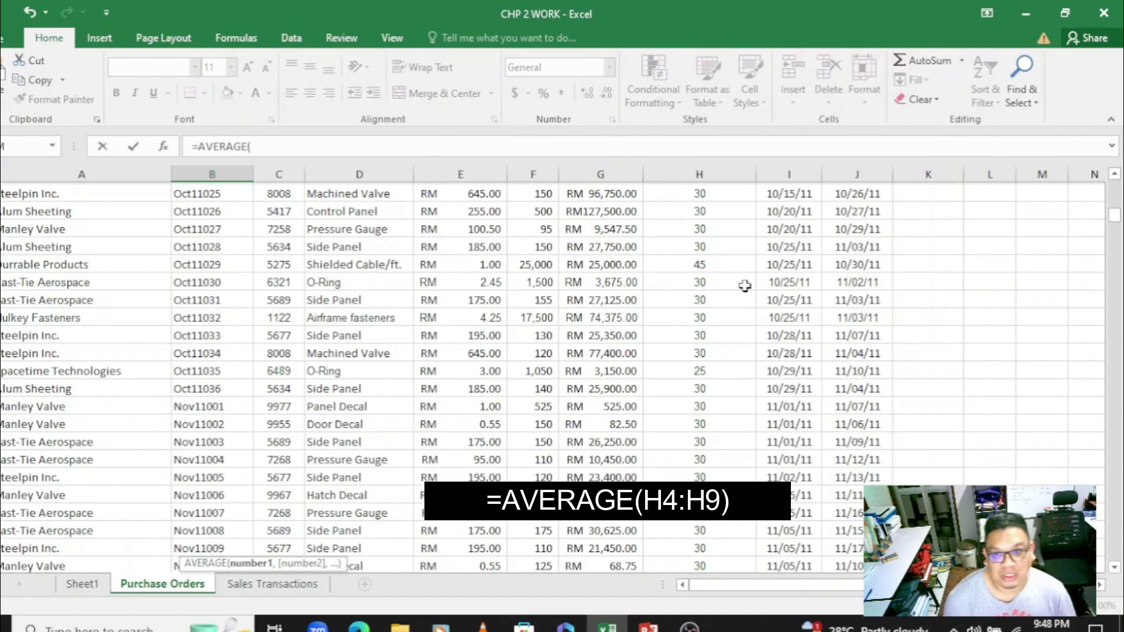
scroll(745, 286, "up", 5)
scroll(743, 286, "up", 8)
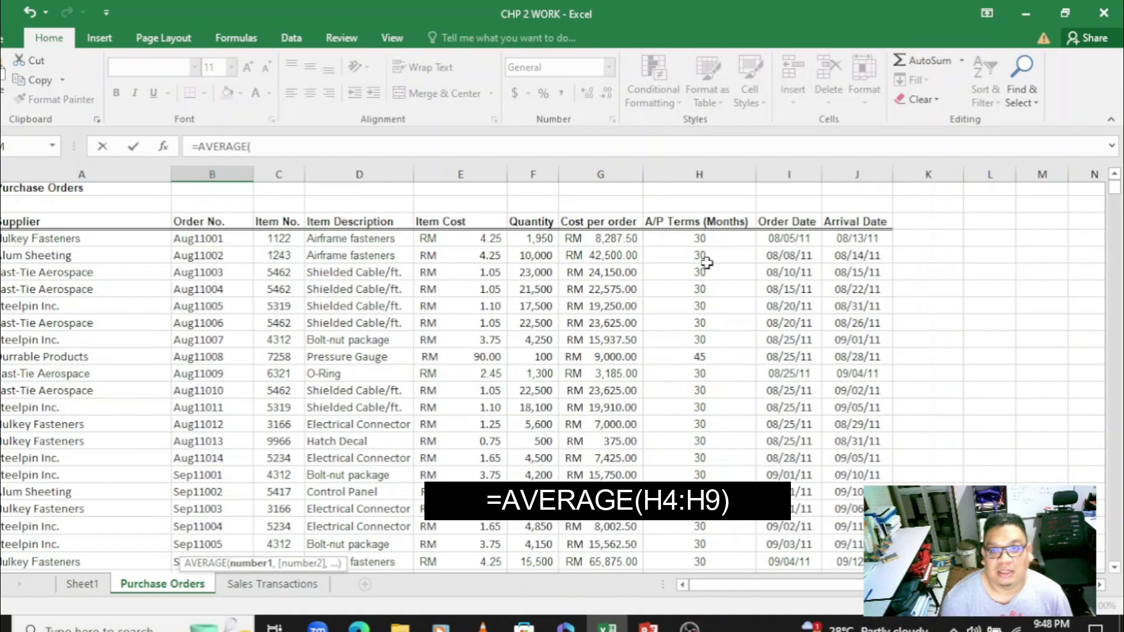
left_click_drag(709, 244, 716, 621)
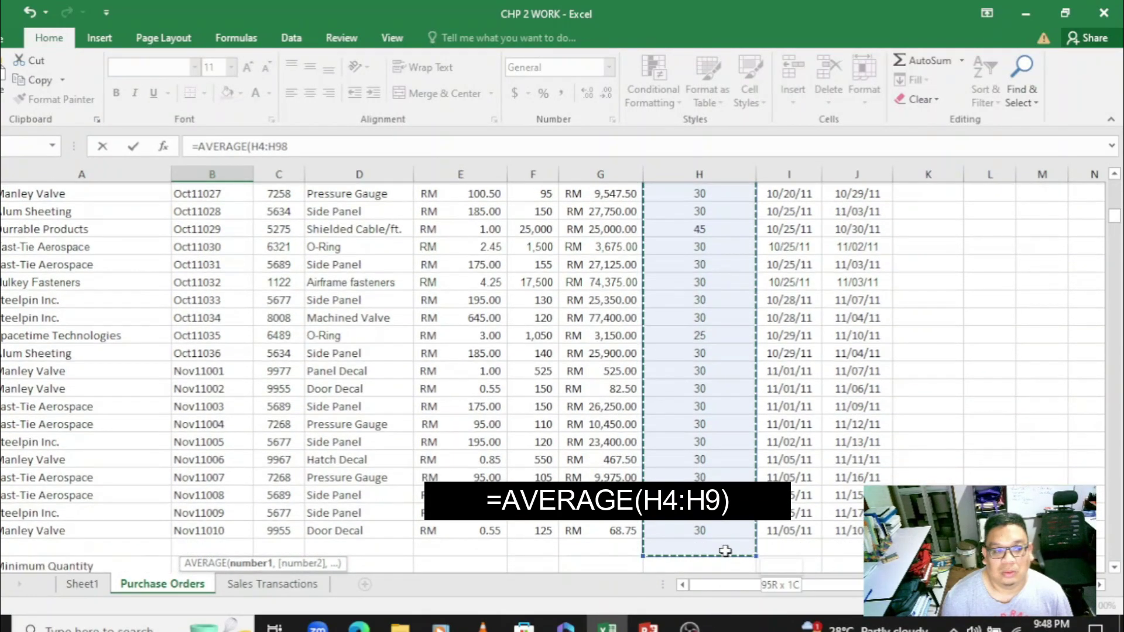
left_click_drag(717, 620, 726, 532)
key("Return")
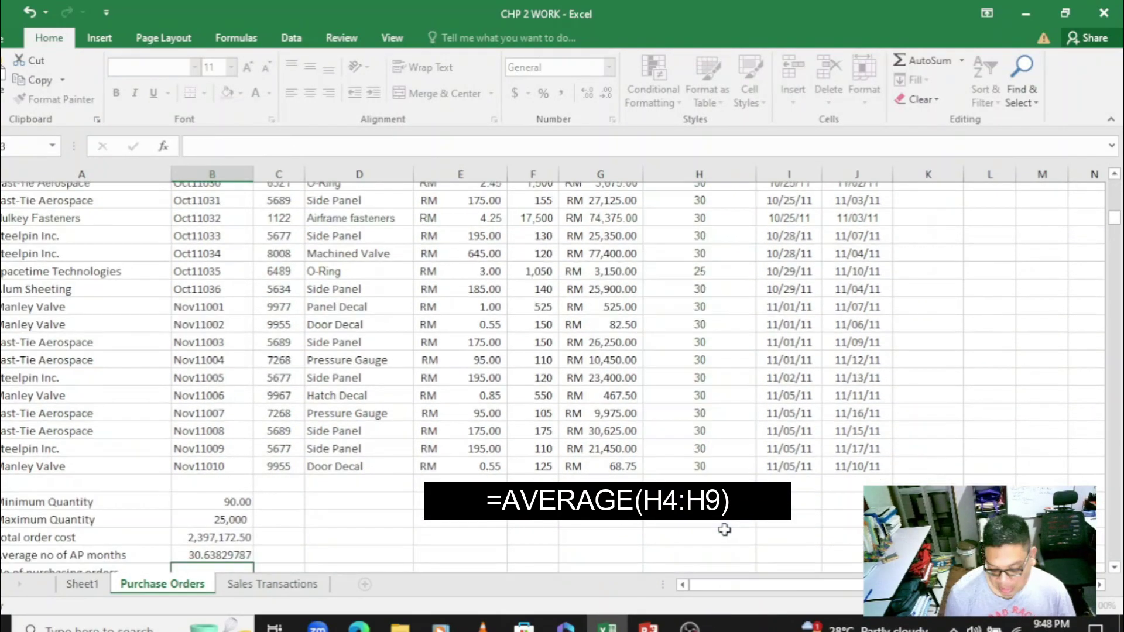
scroll(725, 530, "down", 1)
key("Up")
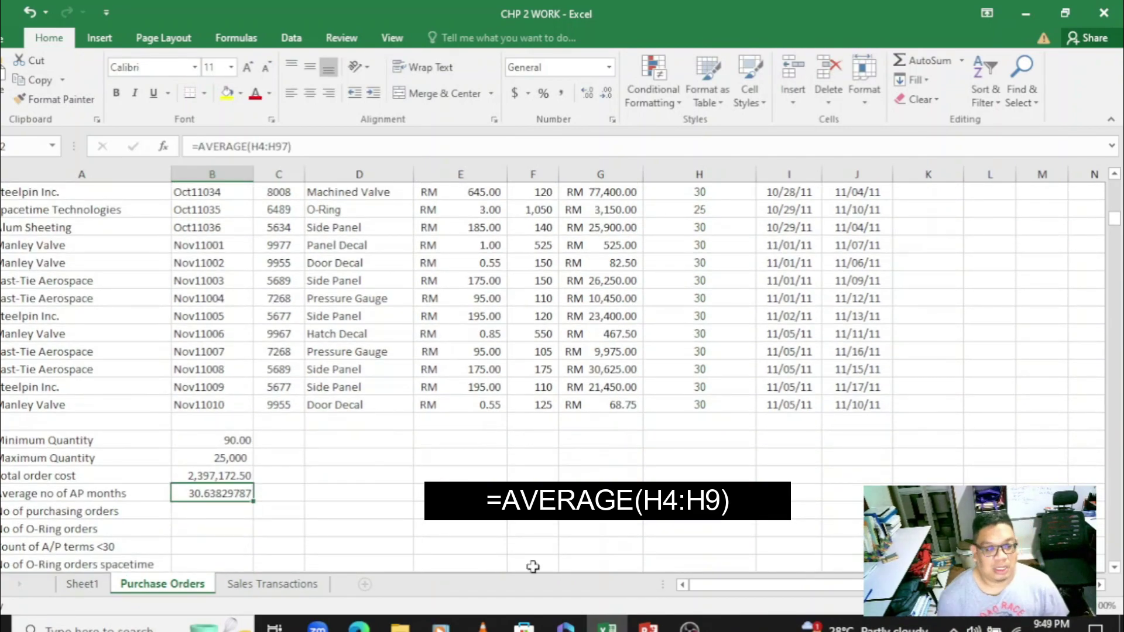
- Enter =COUNTIF(D4:D97,"=O-Ring") in the No of O-Ring orders cell, returning 12
left_click(222, 512)
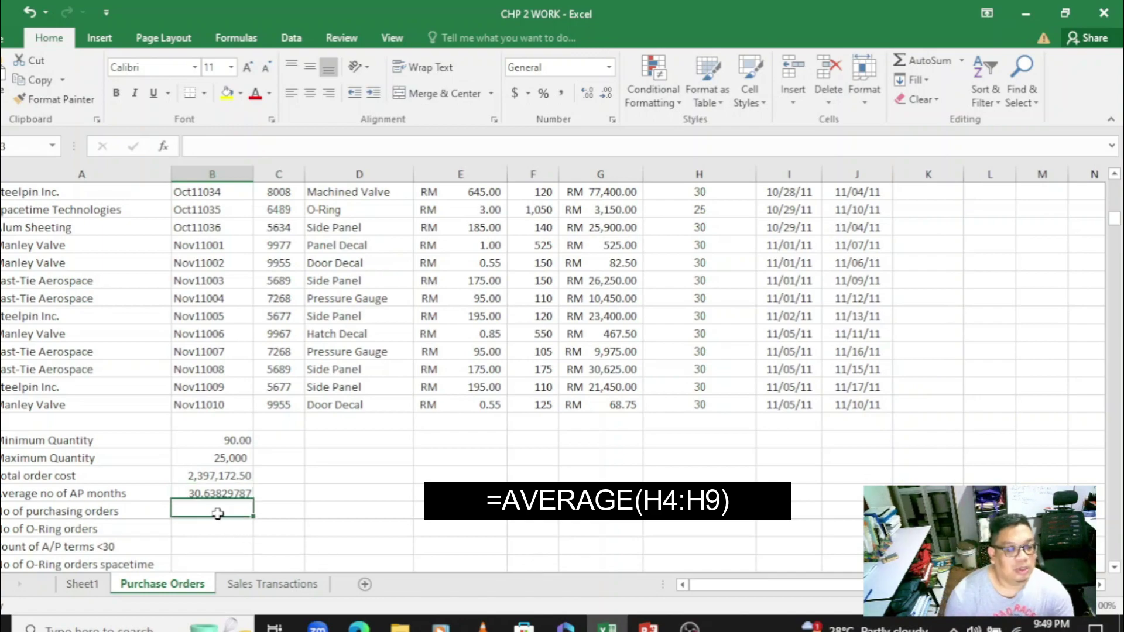
left_click(226, 533)
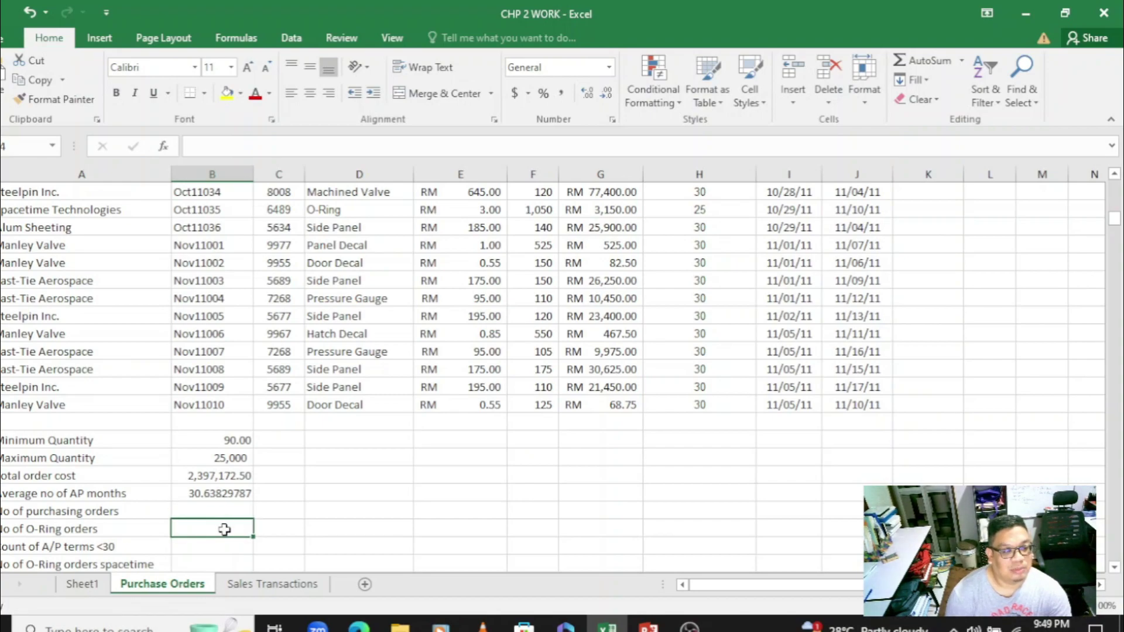
scroll(224, 535, "down", 2)
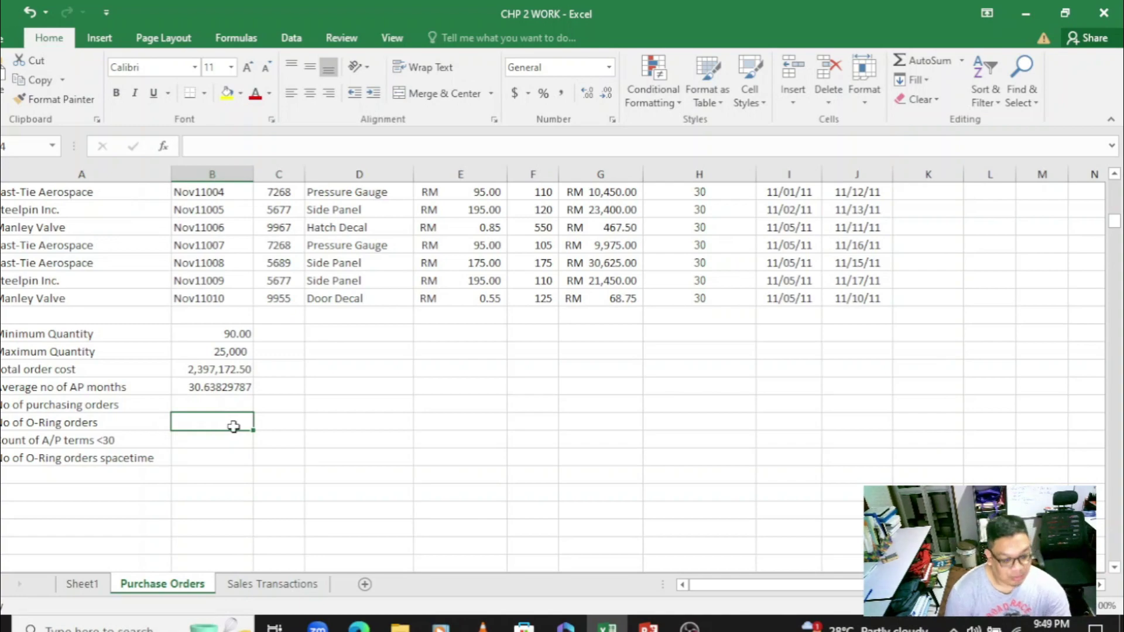
type("COUNTIF")
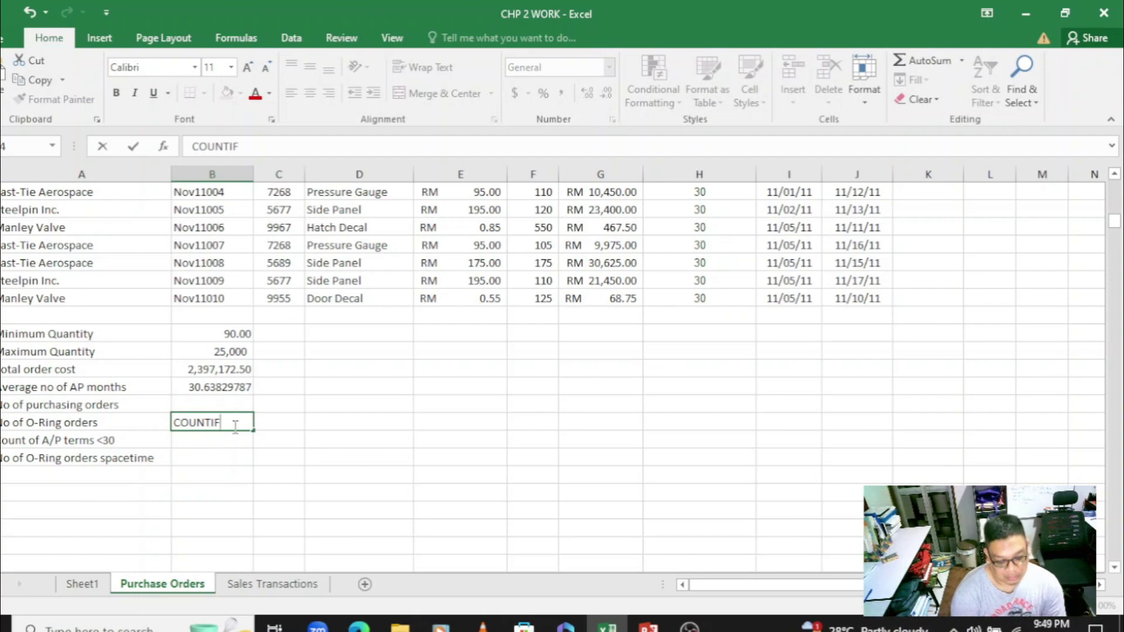
key("BackSpace")
key("BackSpace")
key("BackSpace")
key("BackSpace")
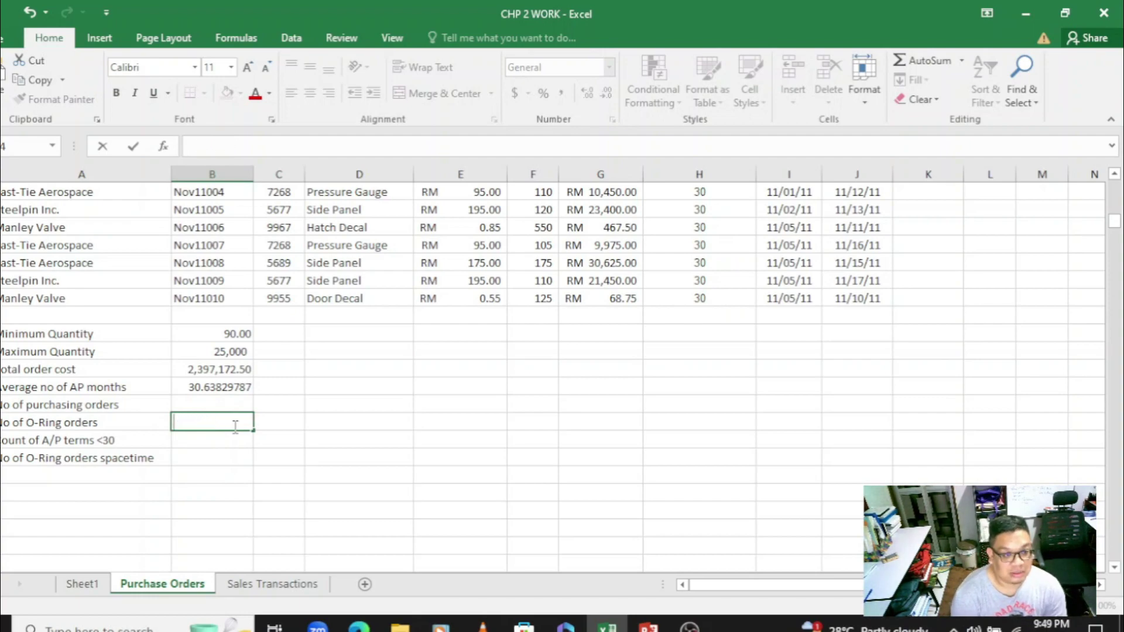
type("=CO")
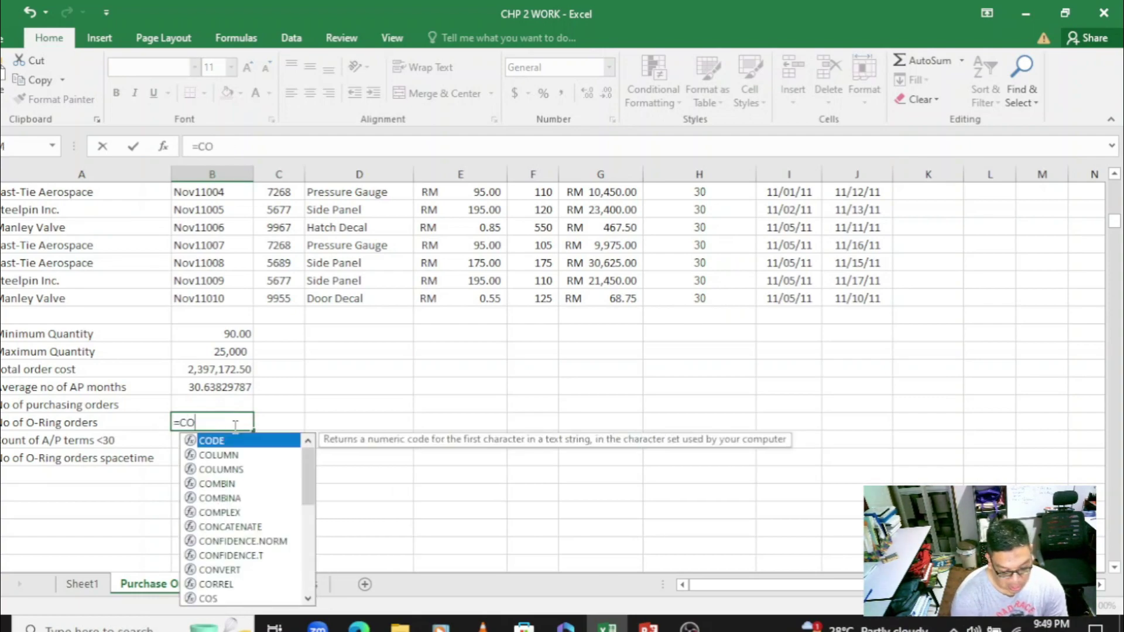
type("UNIF(")
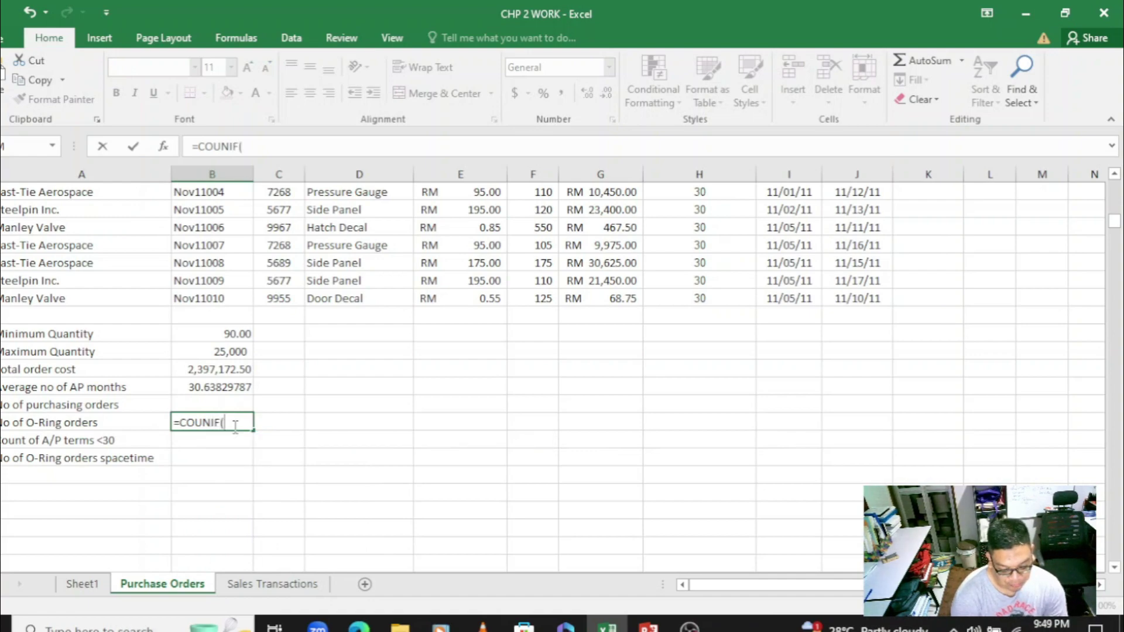
key("BackSpace")
key("BackSpace")
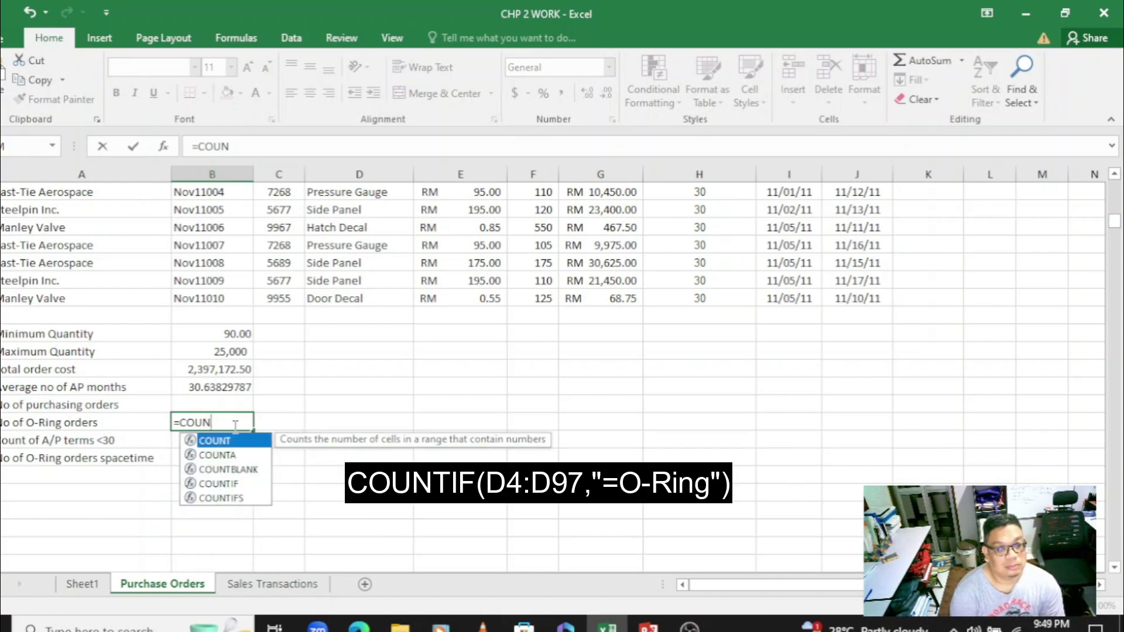
type("TIF")
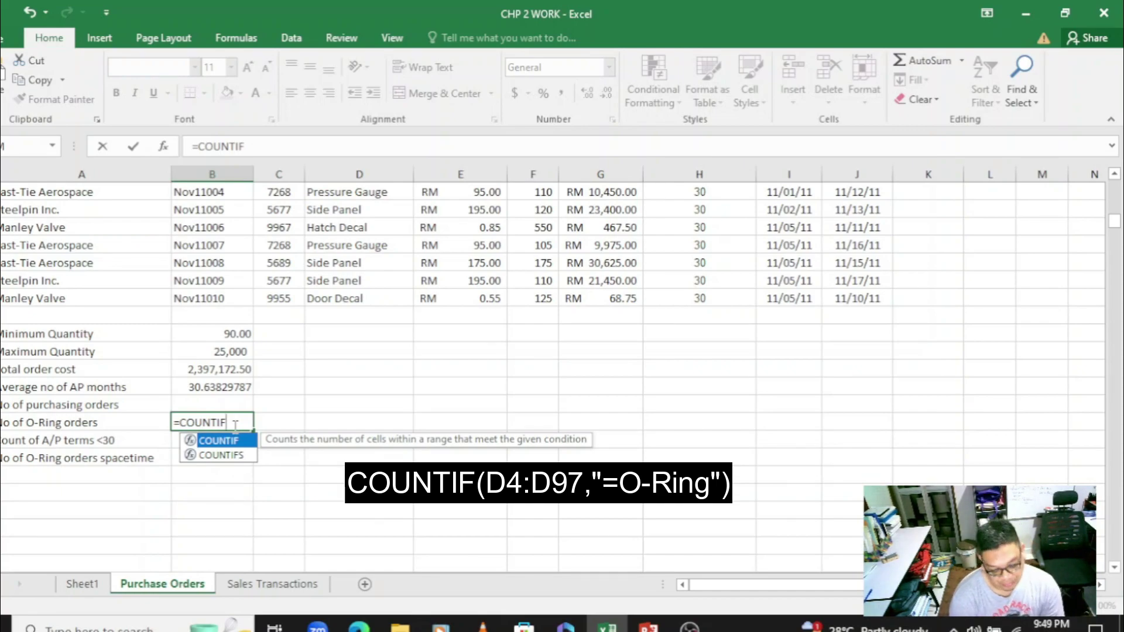
type("(")
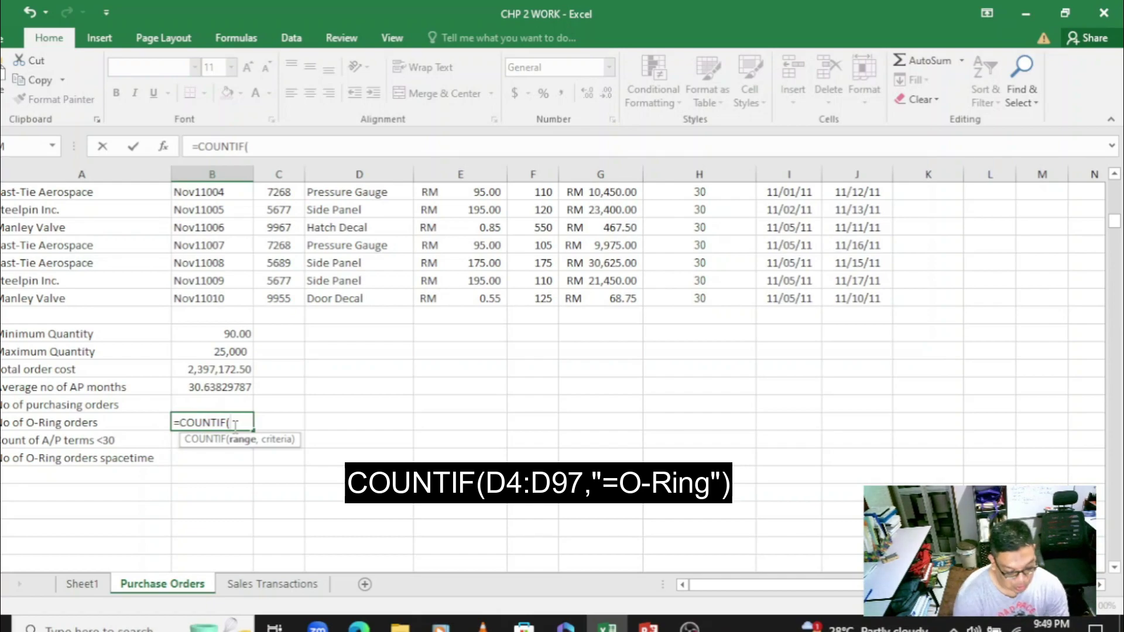
type("D4")
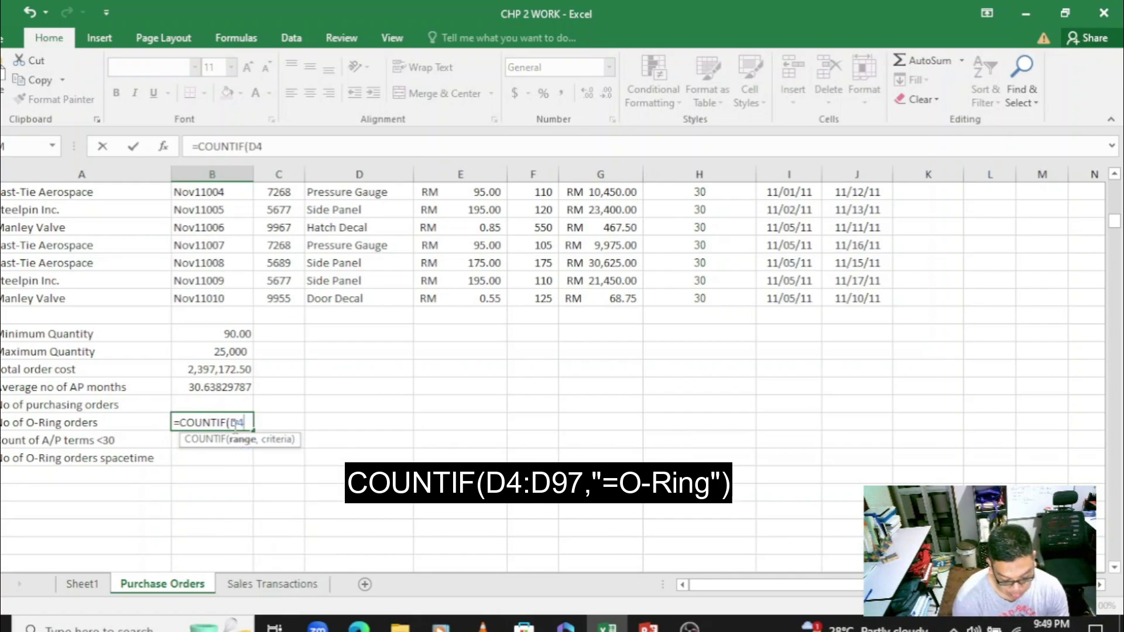
type(":D9")
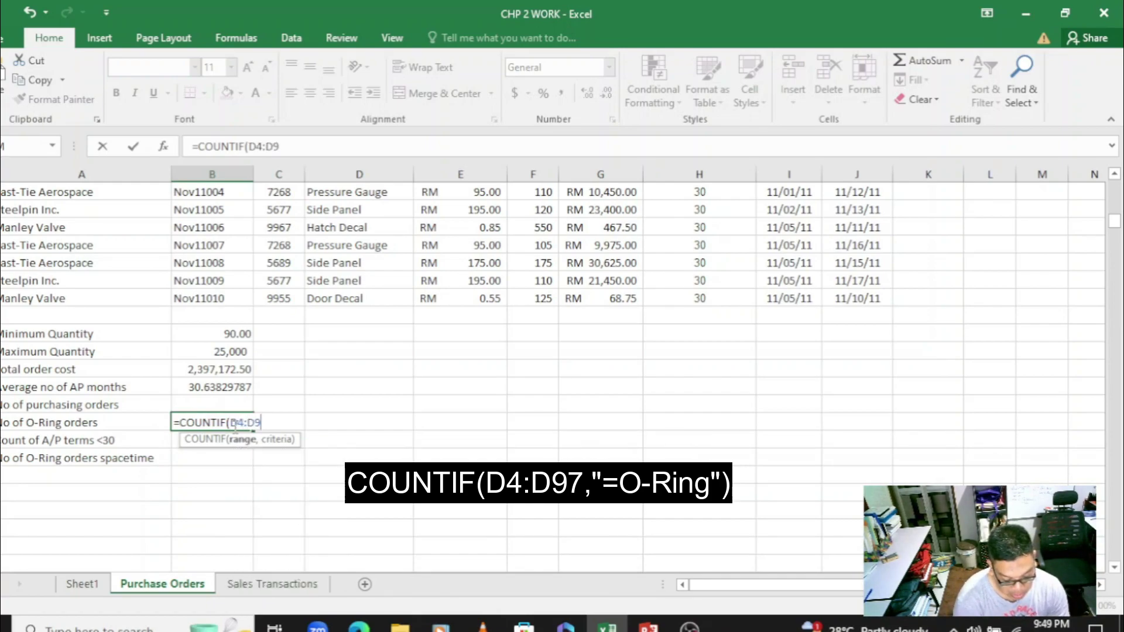
type("7")
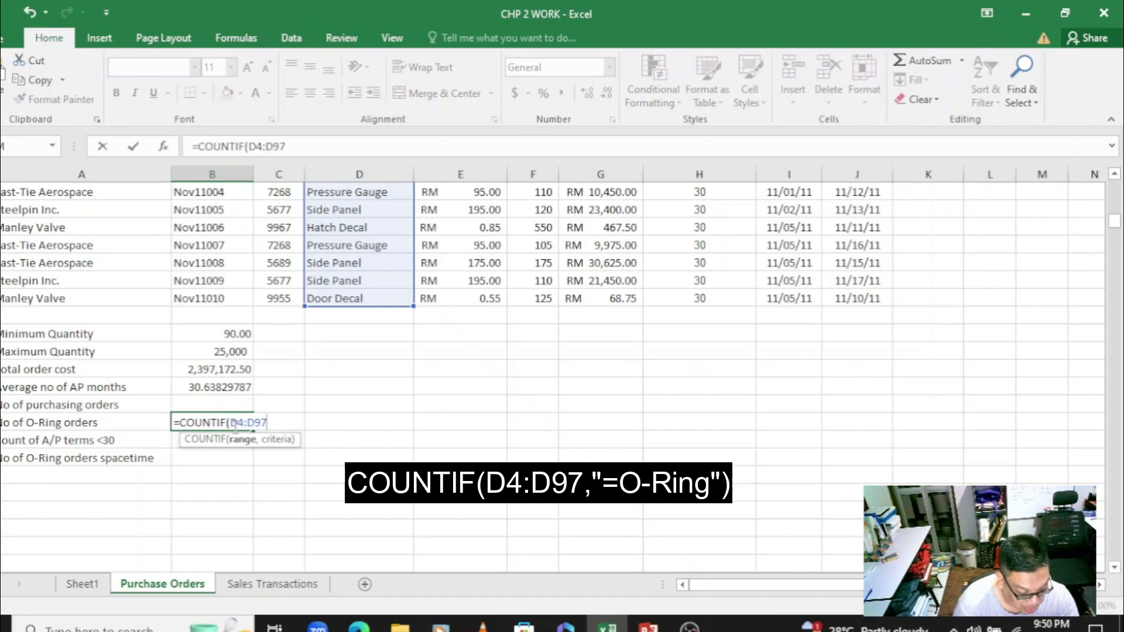
type(",\"=O-")
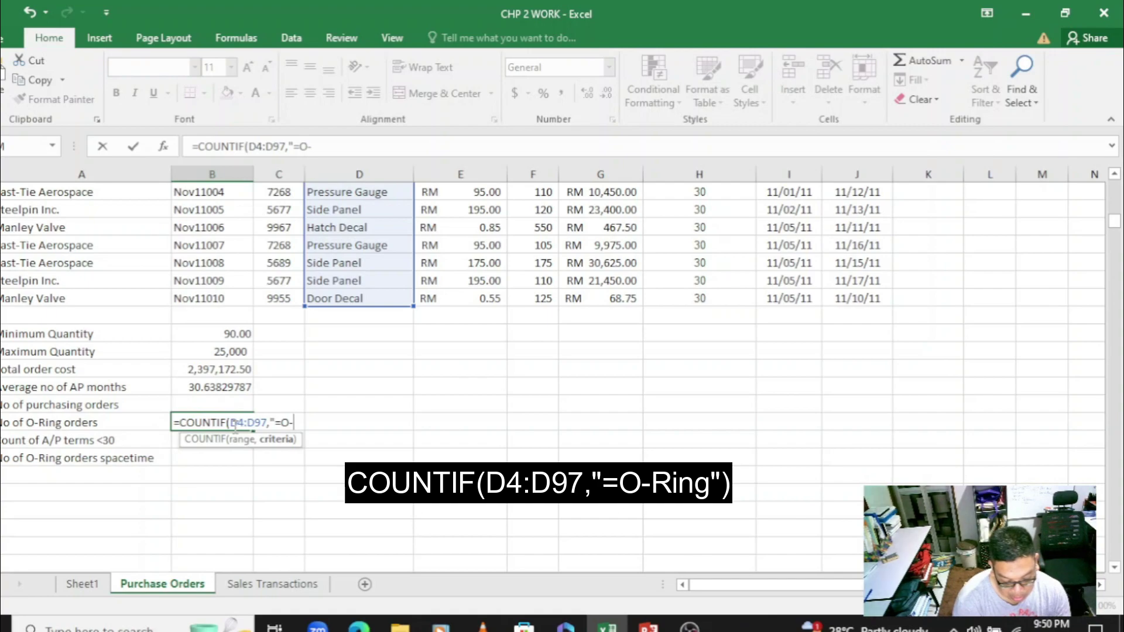
type("r")
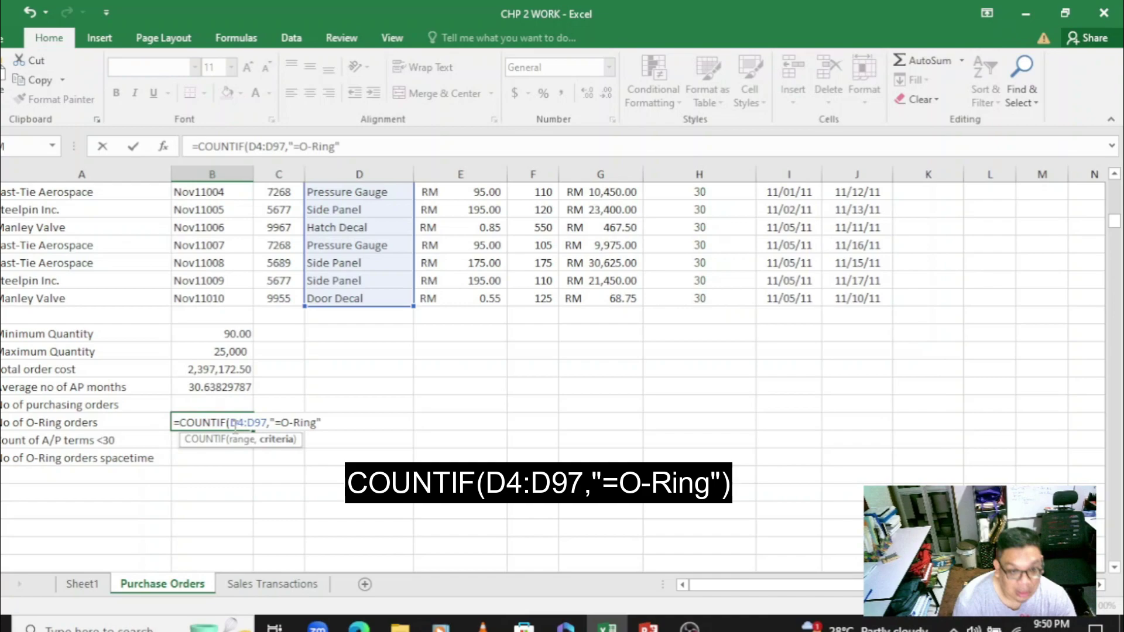
type(")")
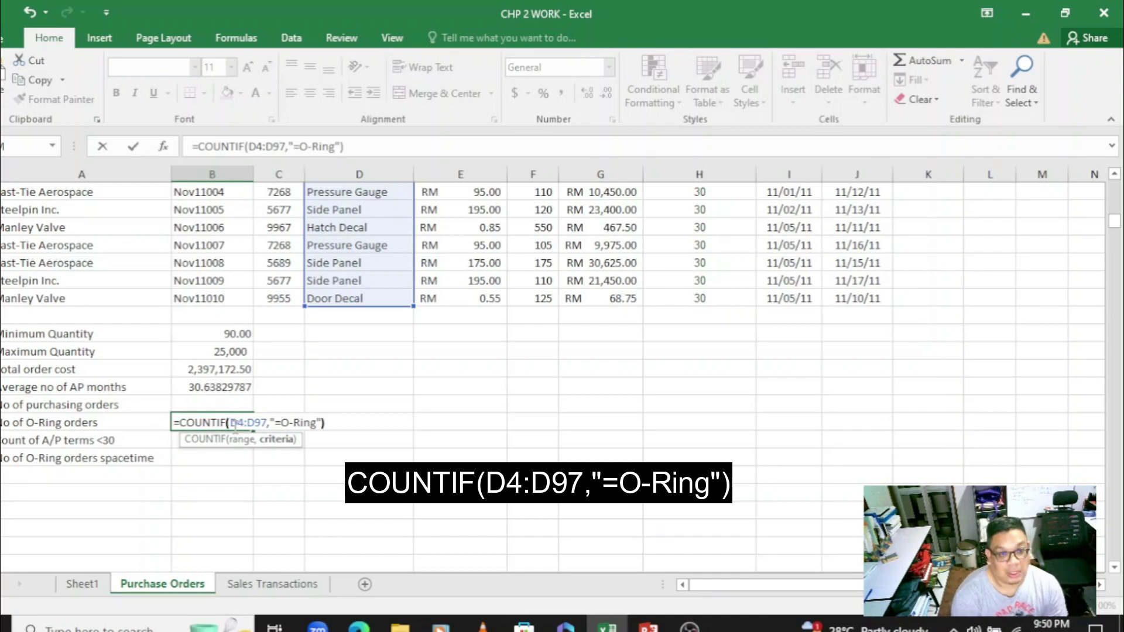
key("Return")
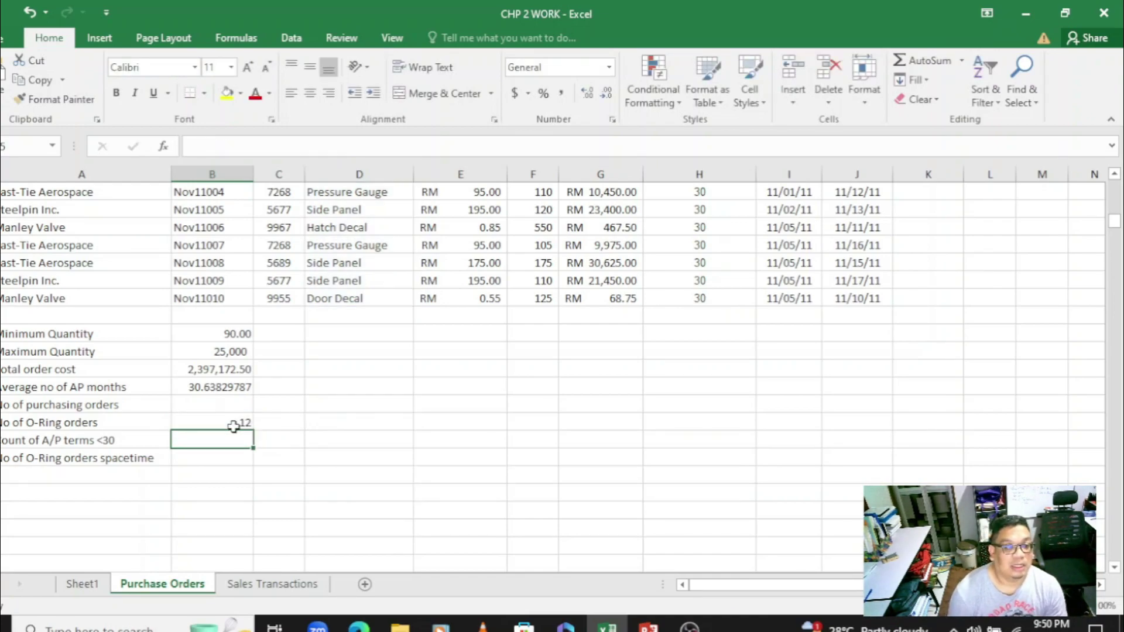
- Check the O-Ring formula and an A/P terms value, then start =COUNTIF( in the A/P terms <30 cell
left_click(233, 424)
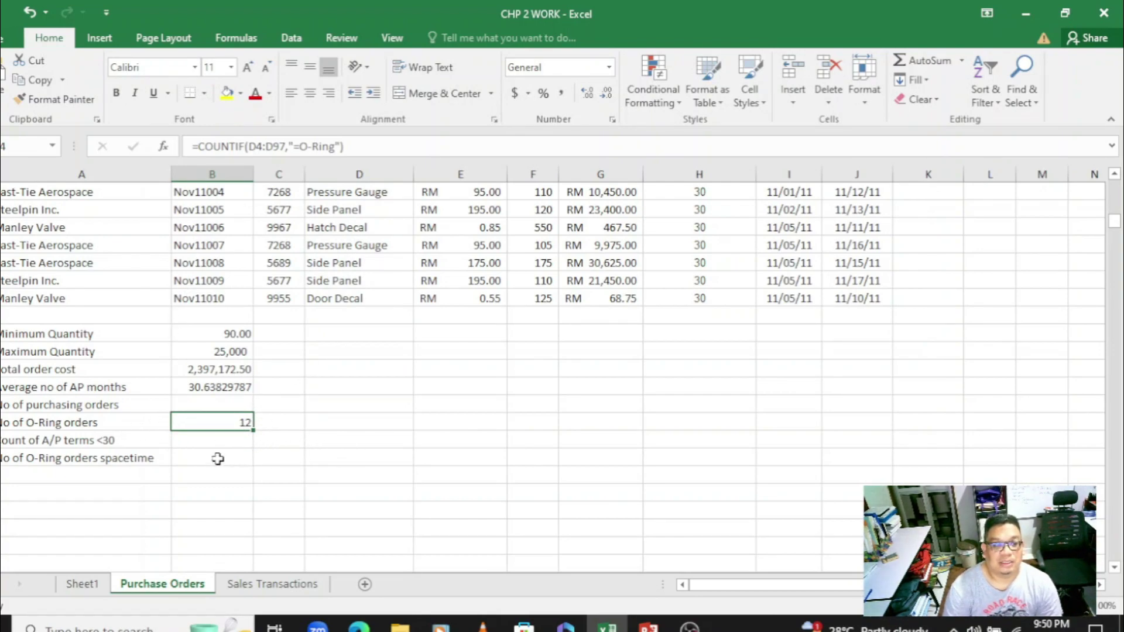
left_click(205, 440)
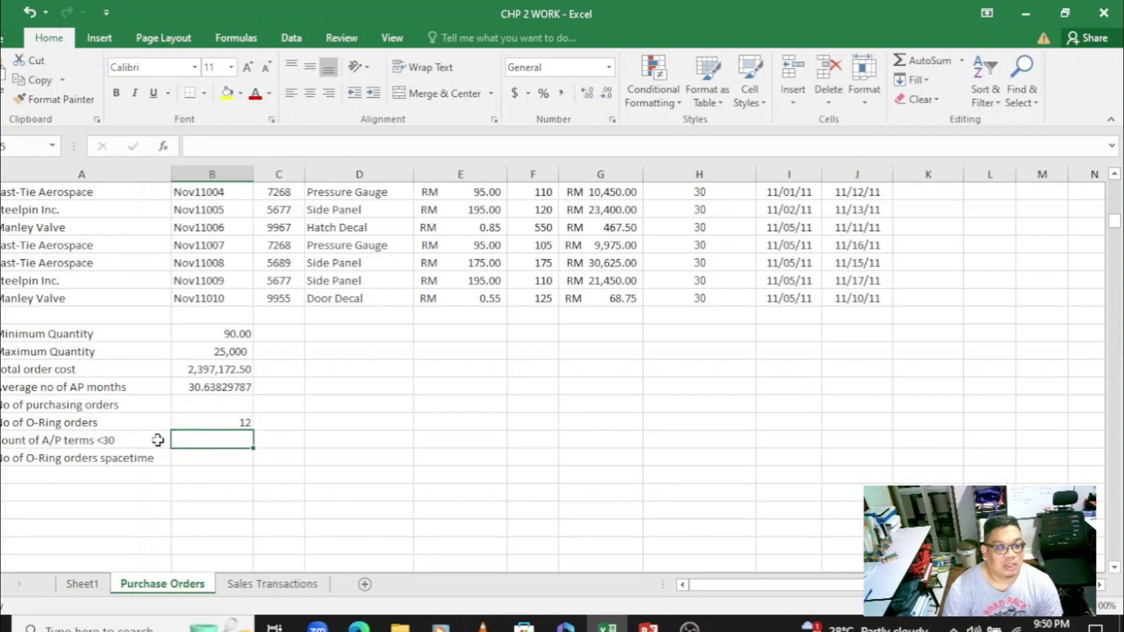
left_click(693, 277)
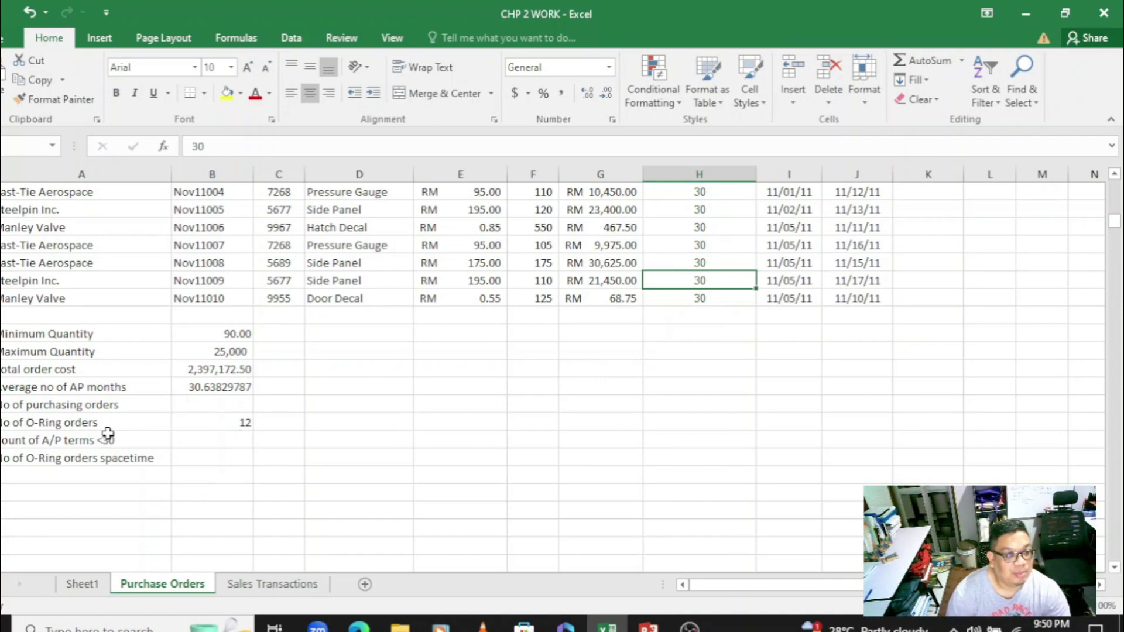
left_click(224, 443)
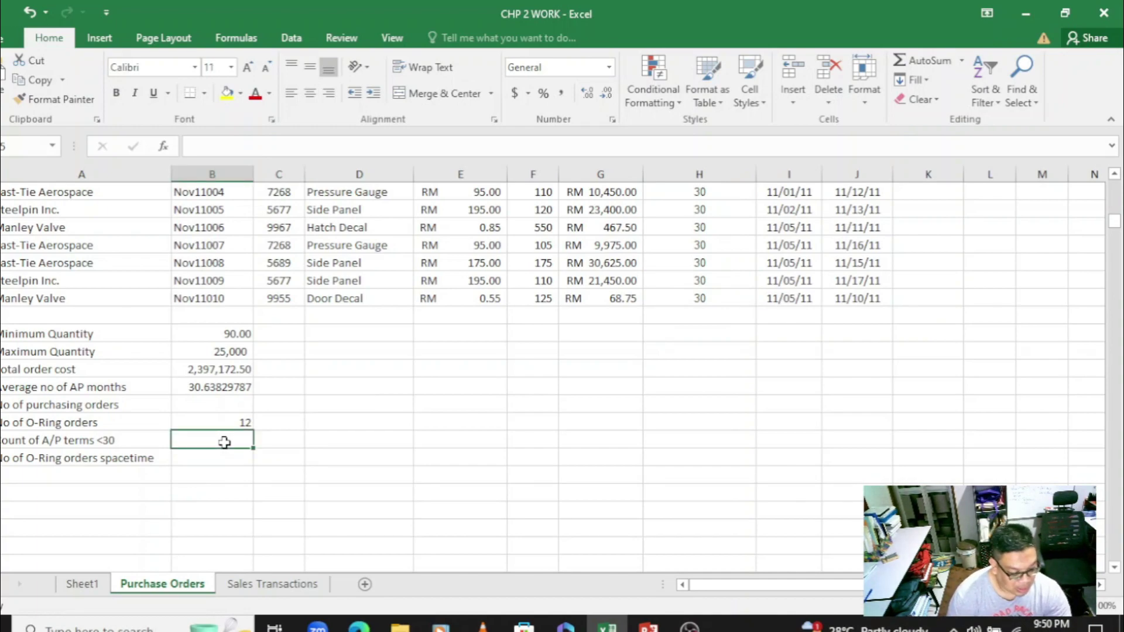
type("=")
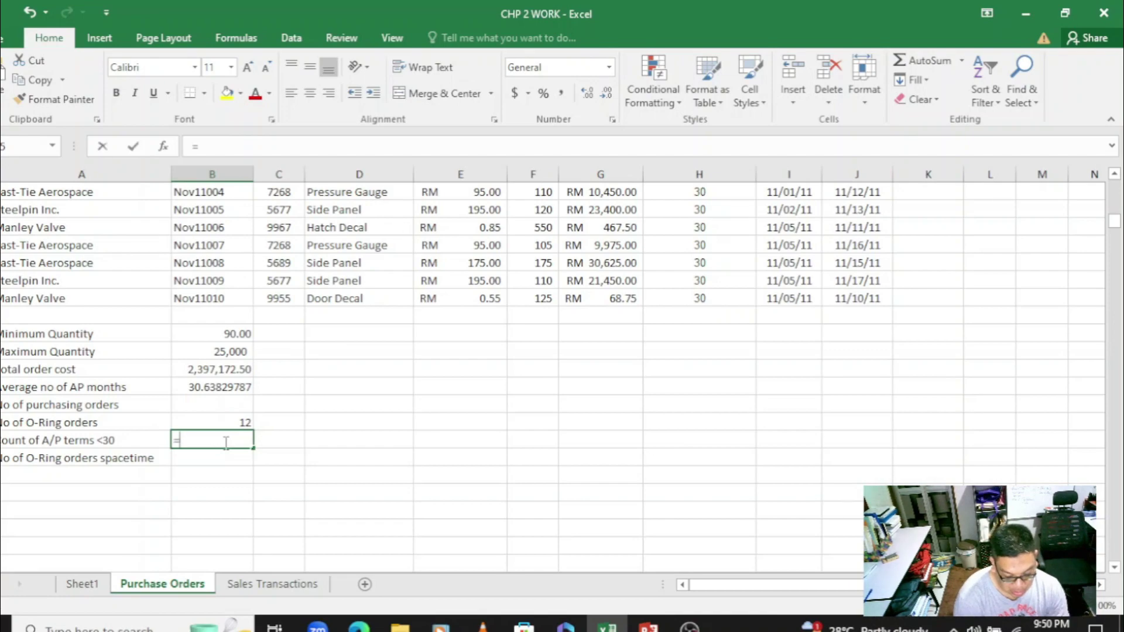
type("count")
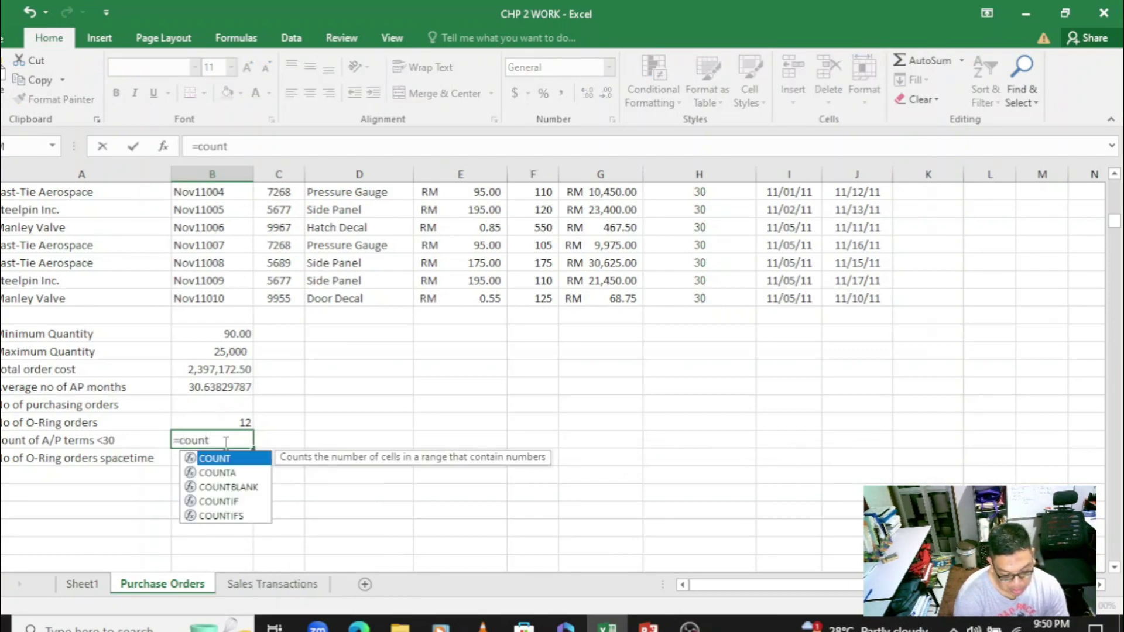
type("if")
key("BackSpace")
key("BackSpace")
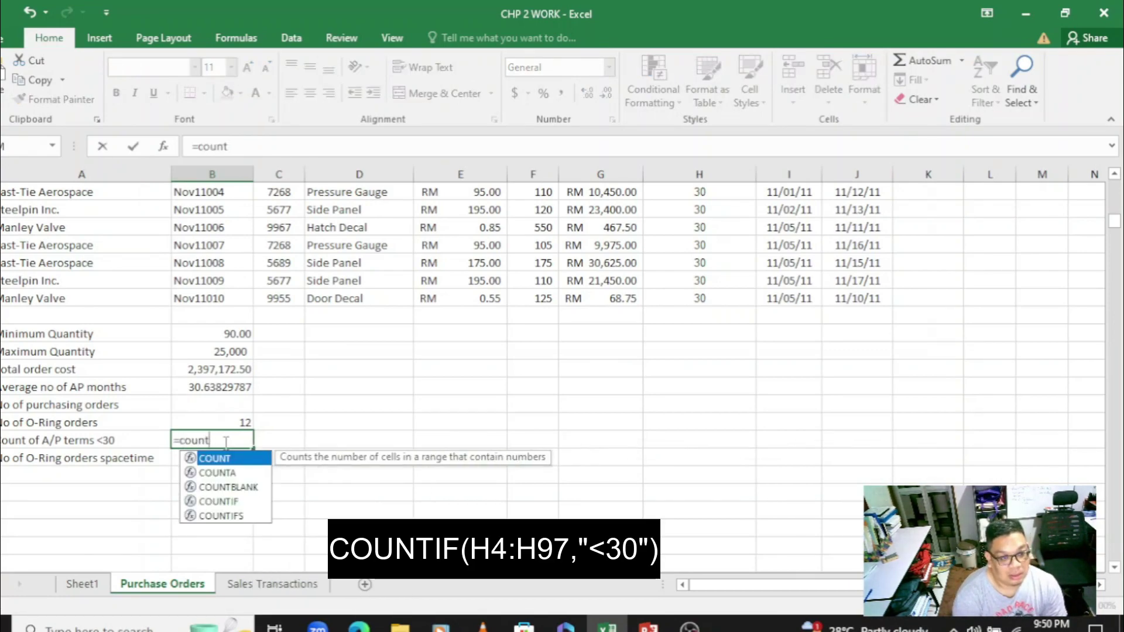
key("BackSpace")
key("BackSpace")
key("BackSpace")
key("BackSpace")
key("BackSpace")
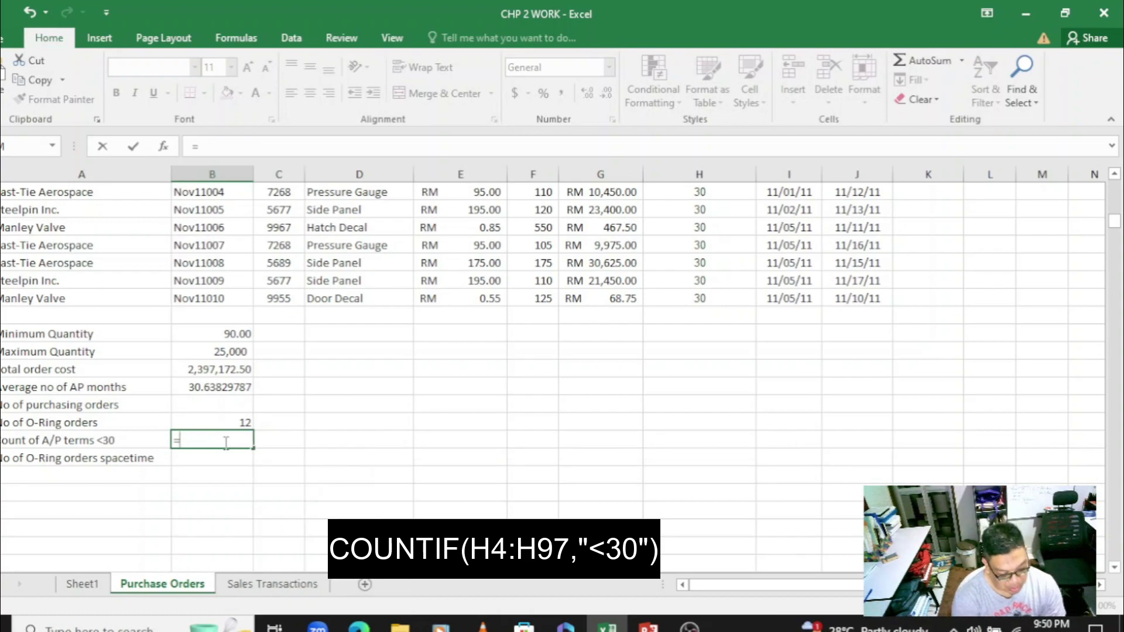
type("COUN")
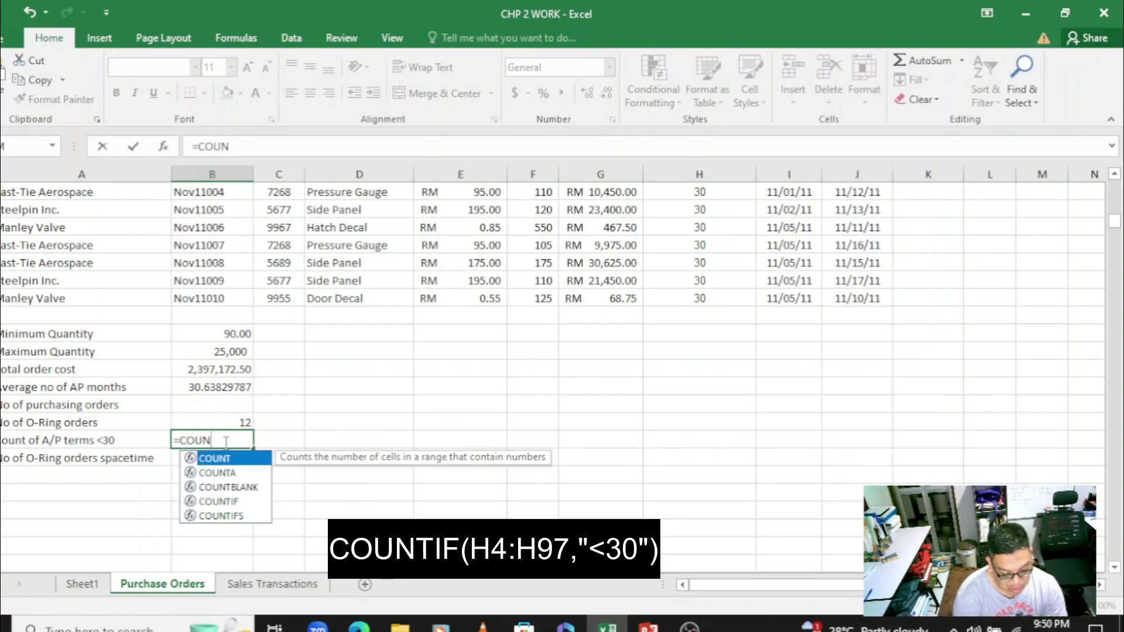
type("TIF")
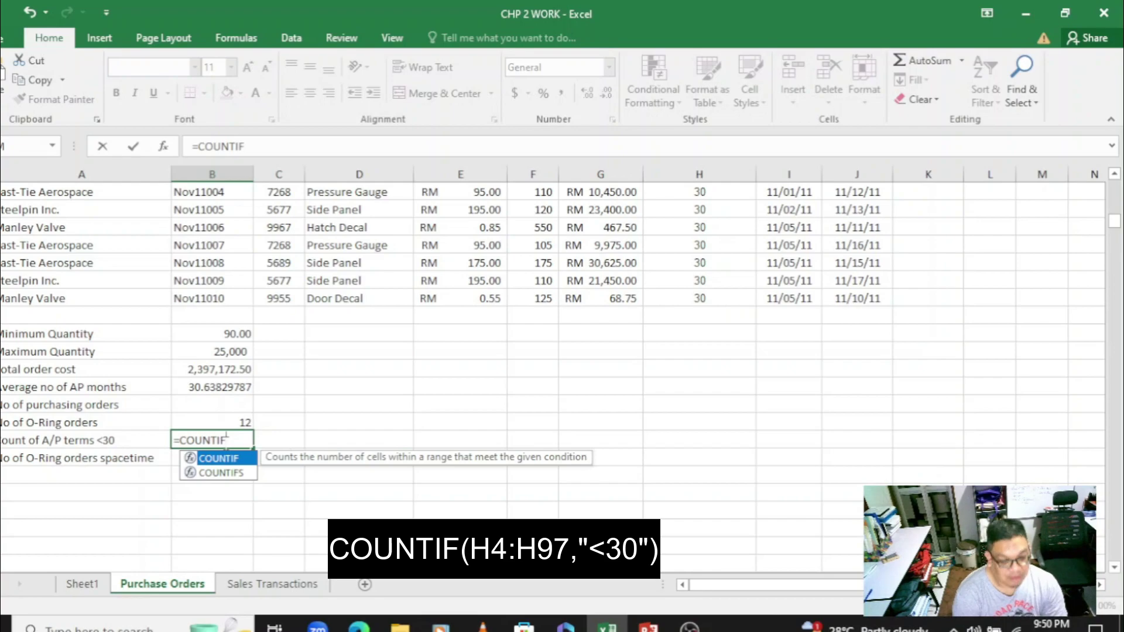
type("(")
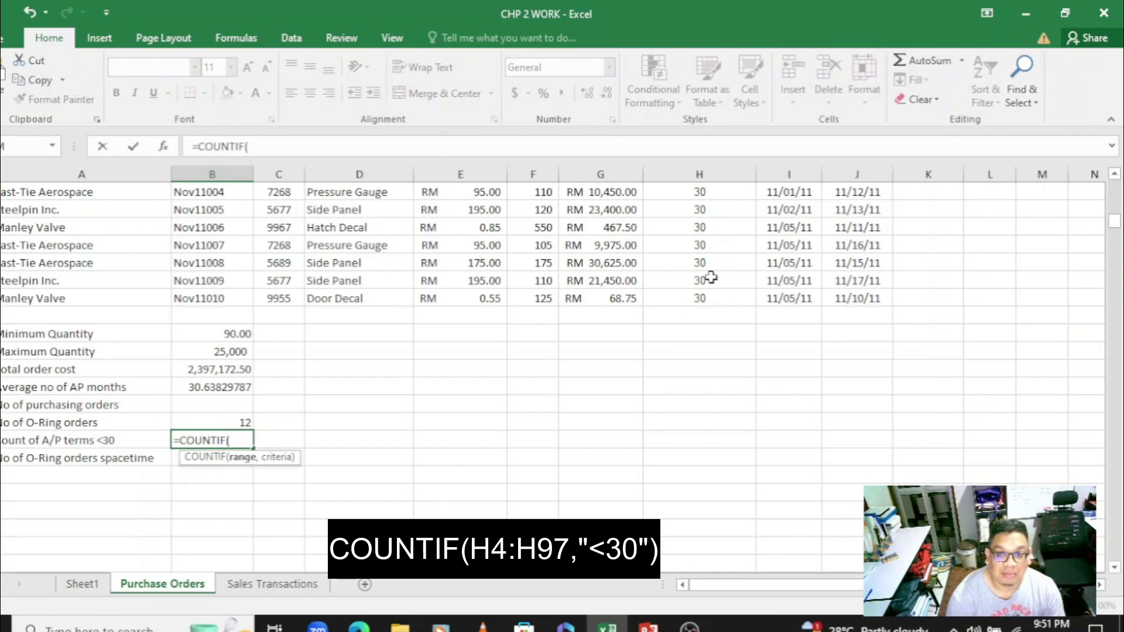
- Complete the count over H4:H97 with criterion "<30", returning 17
scroll(705, 269, "up", 6)
scroll(705, 269, "up", 3)
scroll(706, 268, "up", 5)
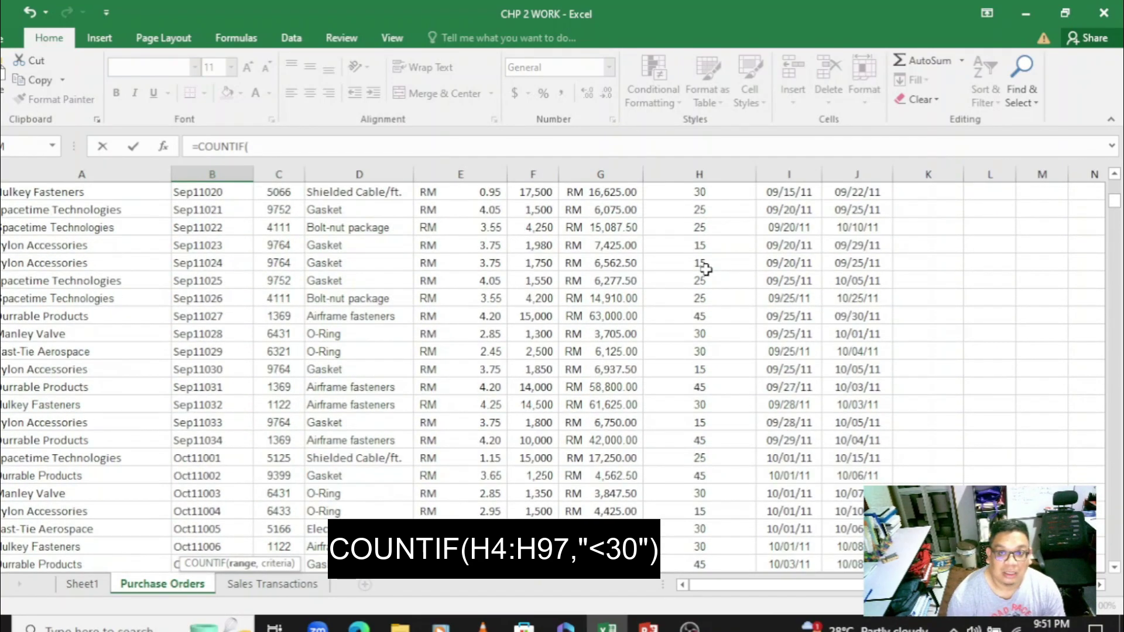
scroll(705, 269, "up", 5)
scroll(708, 260, "up", 5)
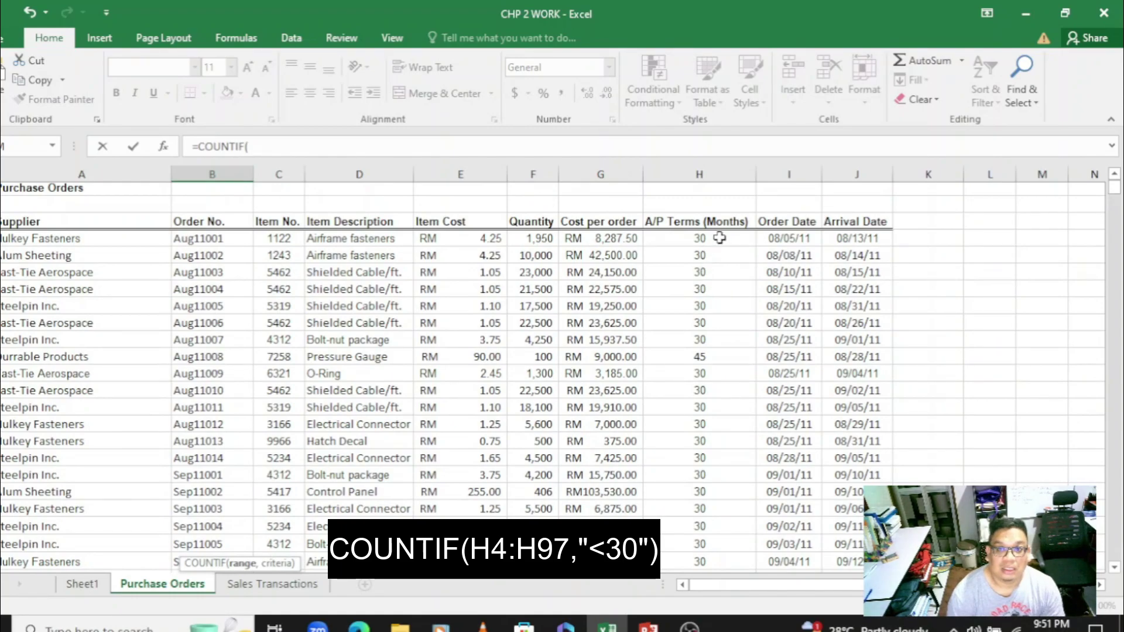
mouse_move(719, 238)
left_mouse_down()
mouse_move(720, 610)
mouse_move(725, 564)
left_mouse_up()
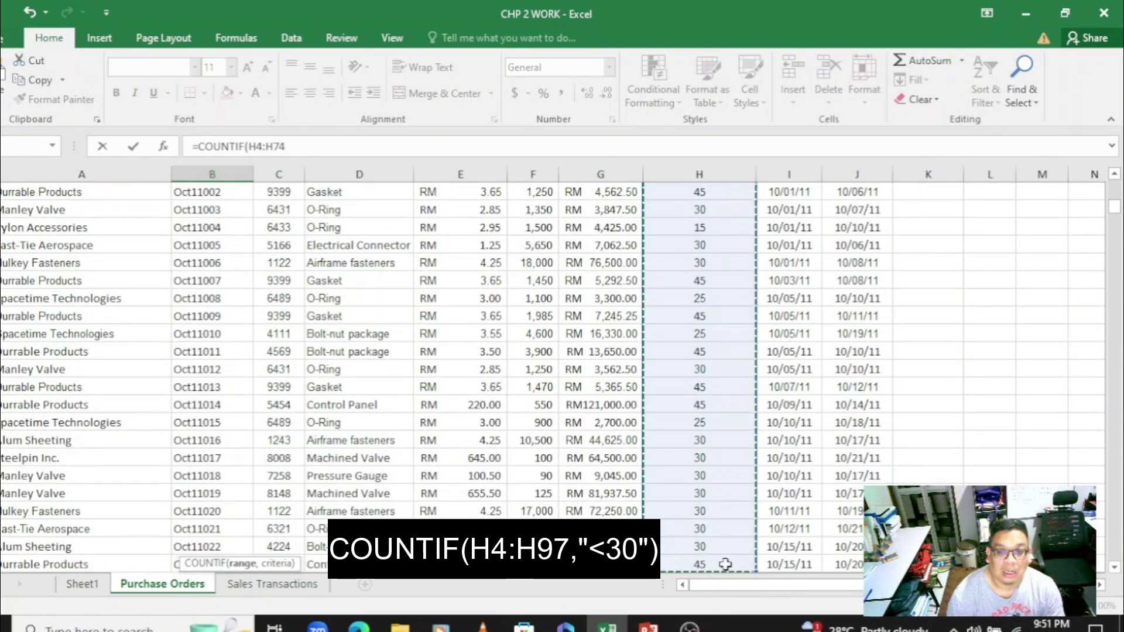
scroll(725, 564, "down", 5)
scroll(708, 468, "down", 10)
scroll(696, 469, "down", 10)
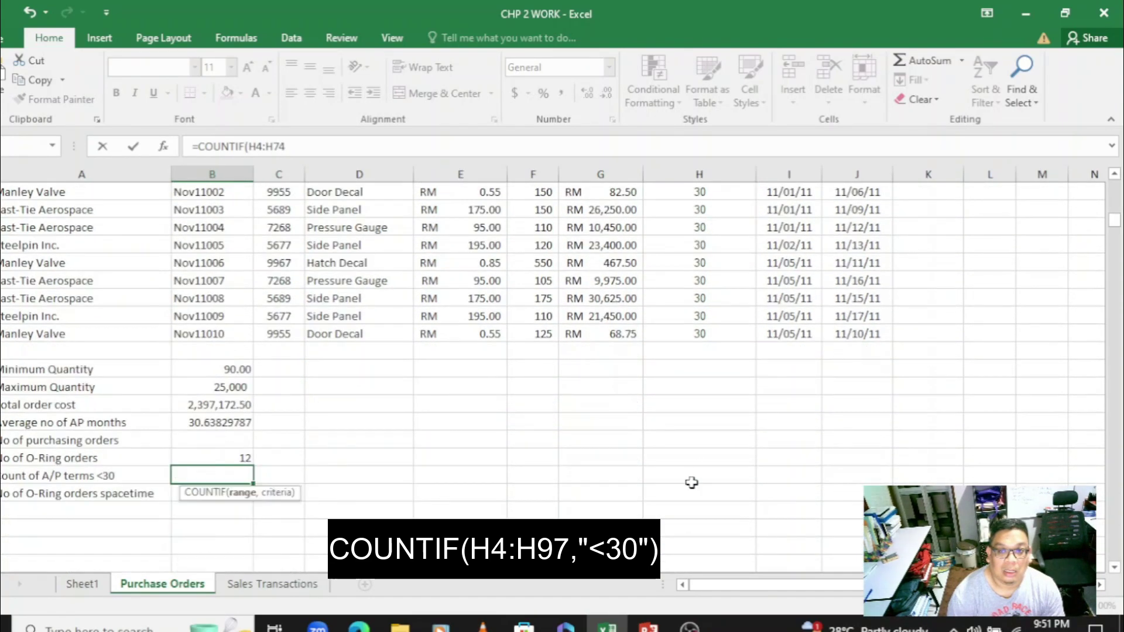
scroll(389, 481, "down", 3)
scroll(289, 442, "down", 1)
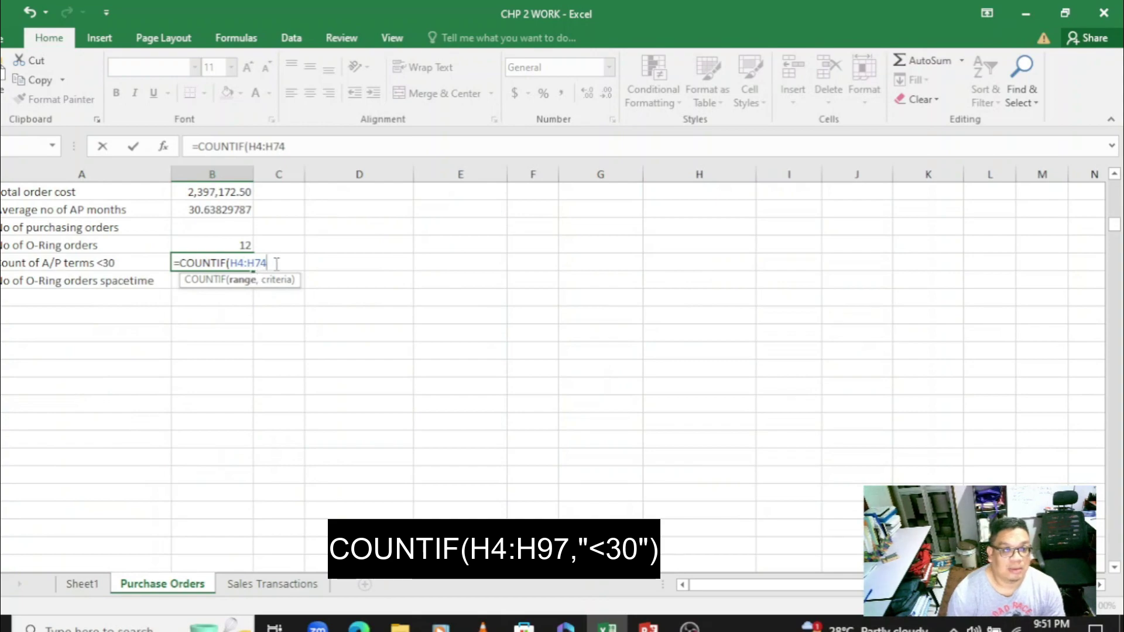
key("BackSpace")
key("BackSpace")
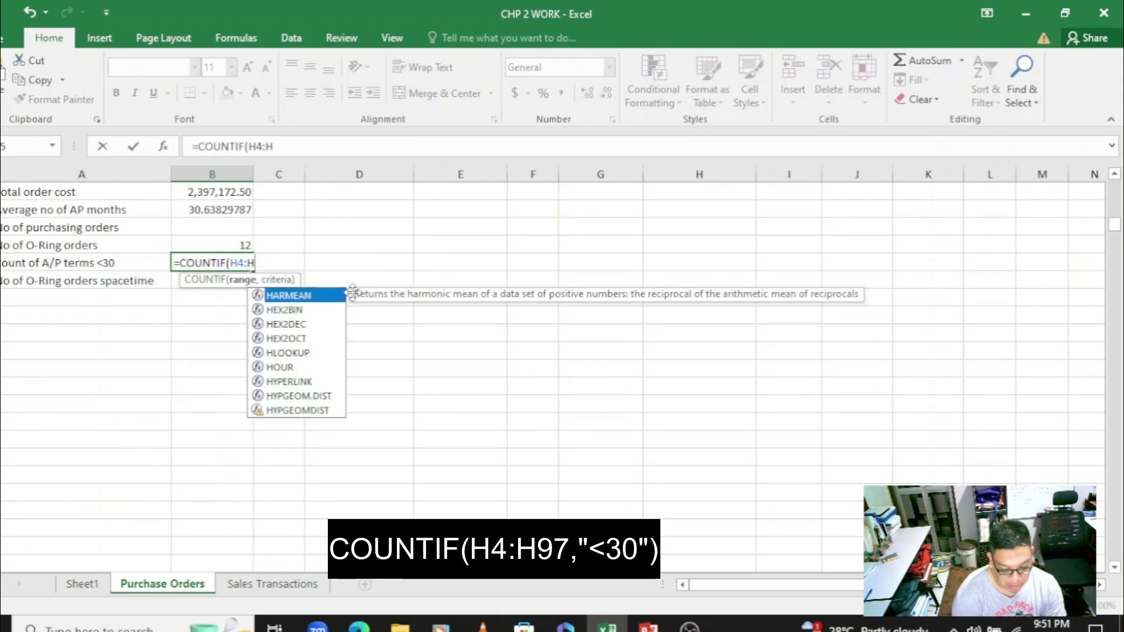
type("97,\"")
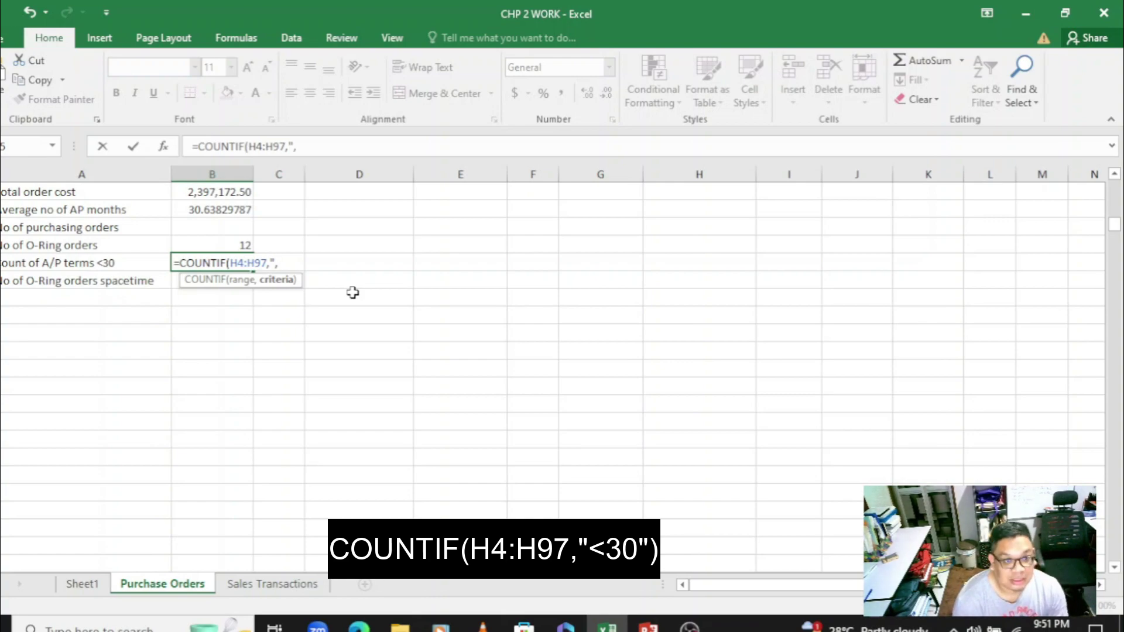
type("<3")
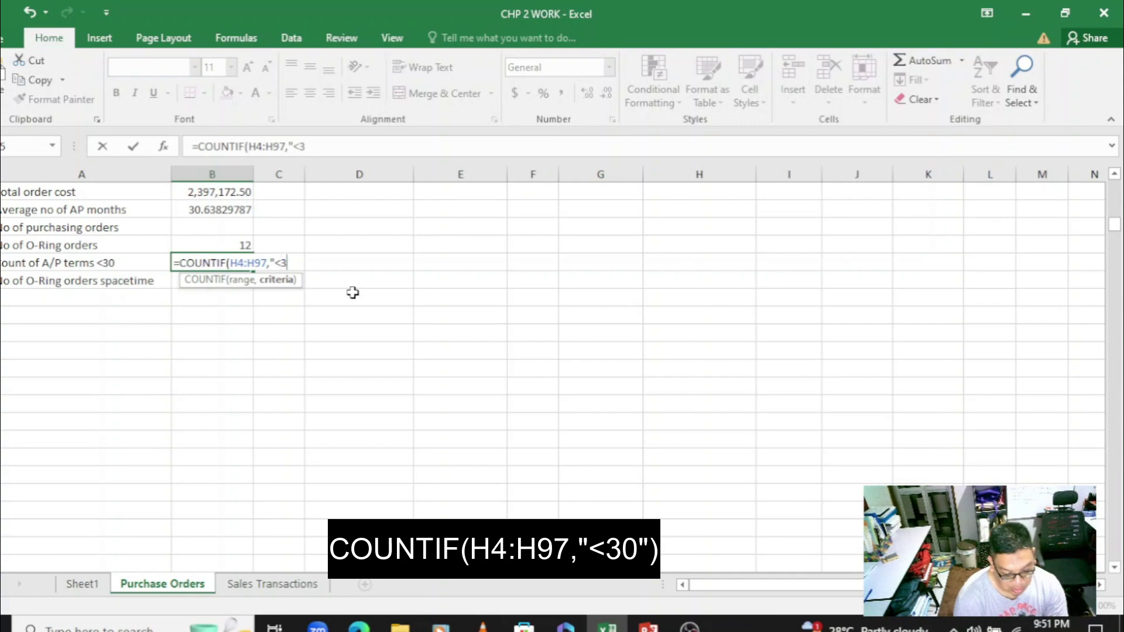
type("0)")
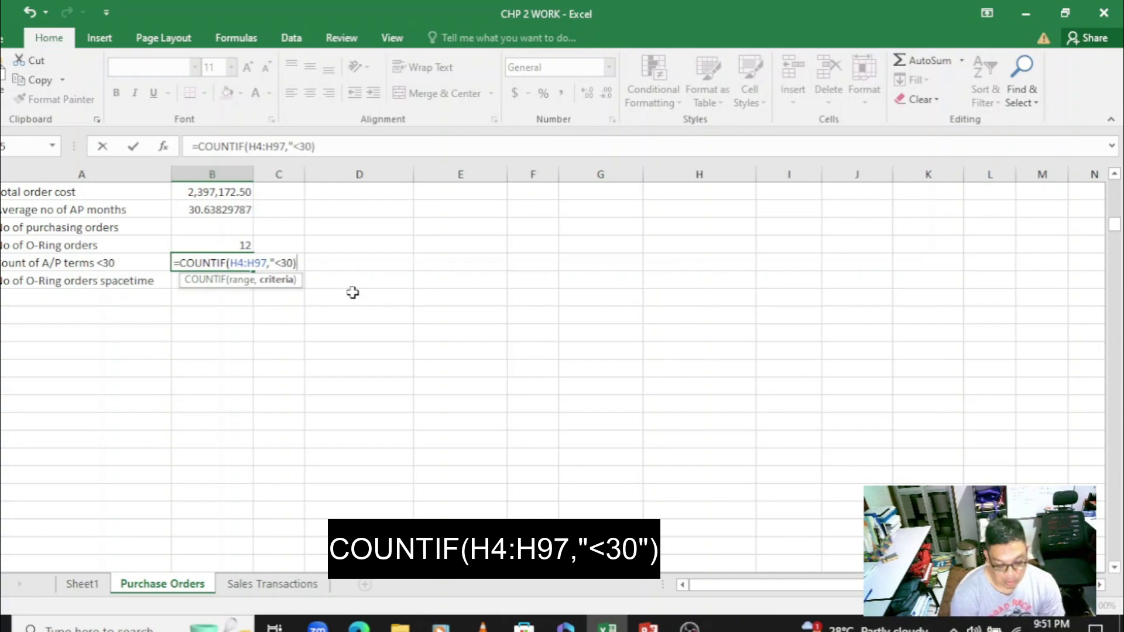
key("BackSpace")
type("\"")
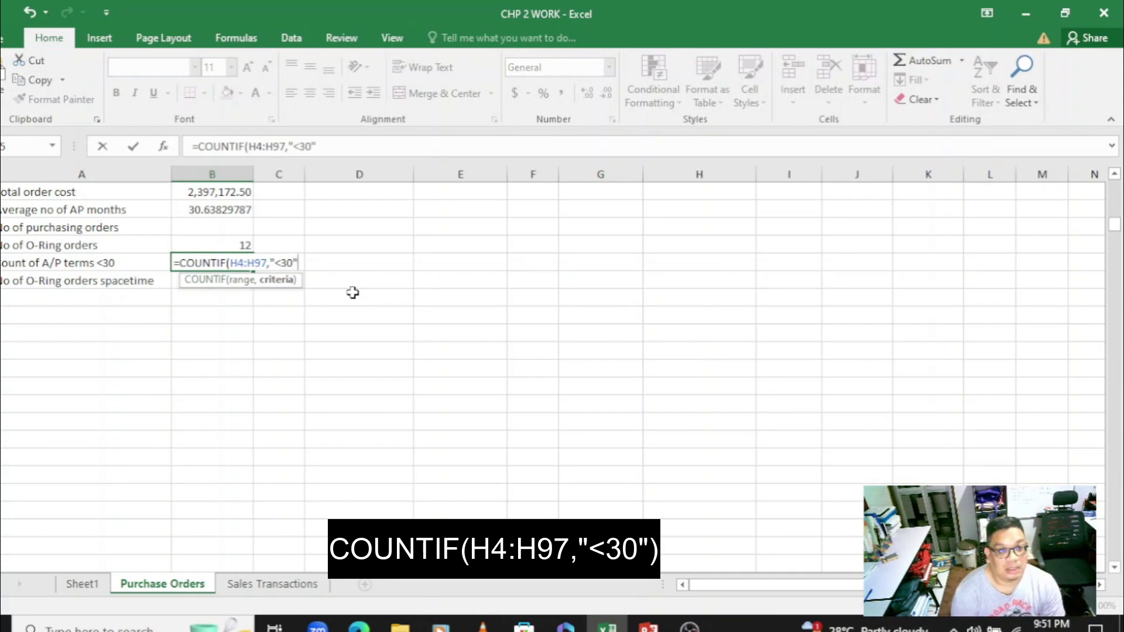
key("Return")
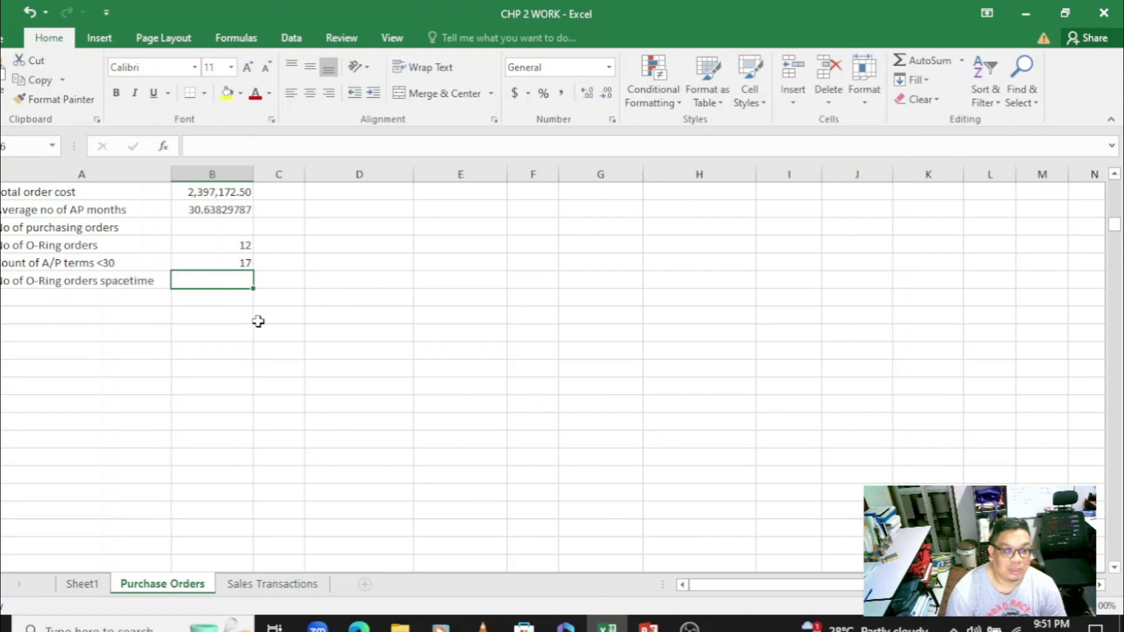
- Switch back to PowerPoint's Basic Excel Functions slide
key("alt+Tab")
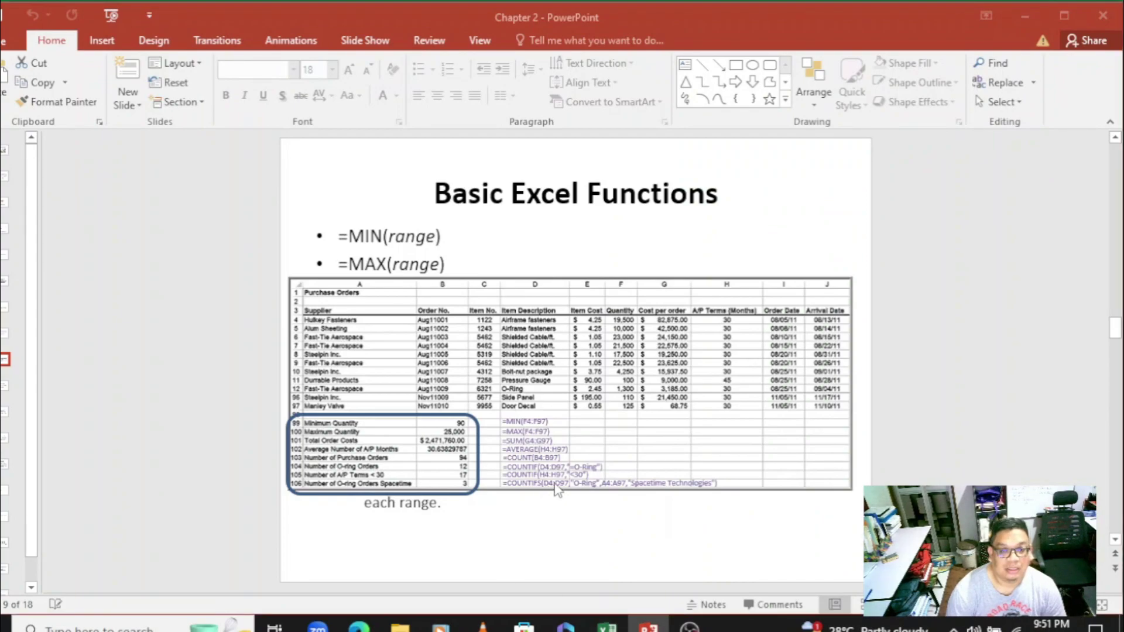